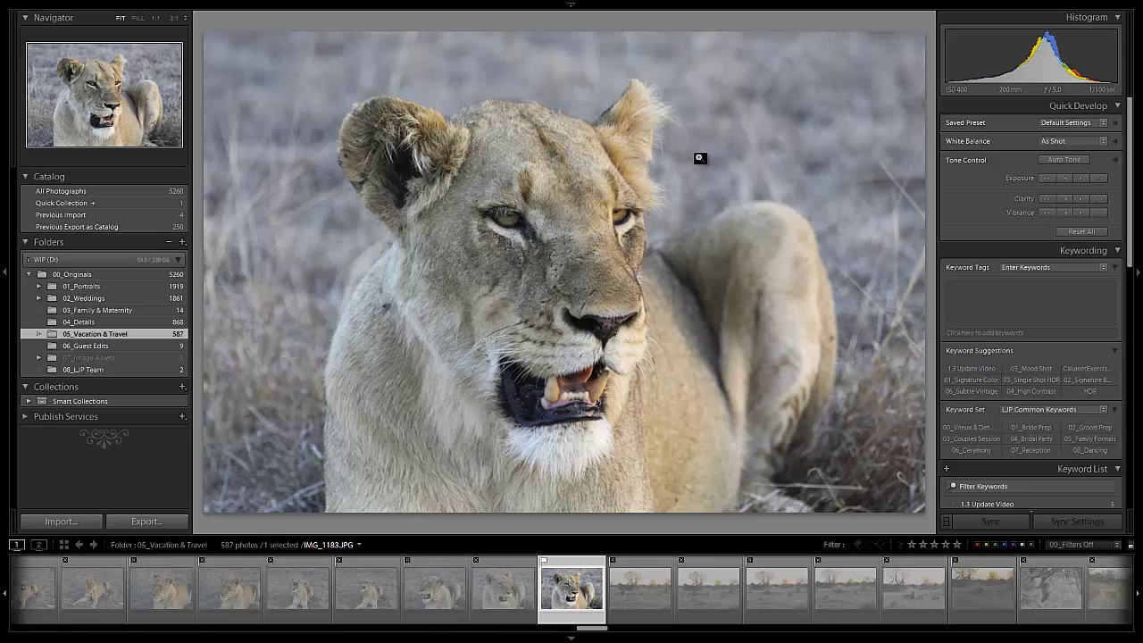
# Step: Browse the neighbouring safari photos in the grid and return to the close-up lioness photo IMG_1183.JPG in single-image view
pyautogui.press('g')
pyautogui.scroll(8, 559, 250)
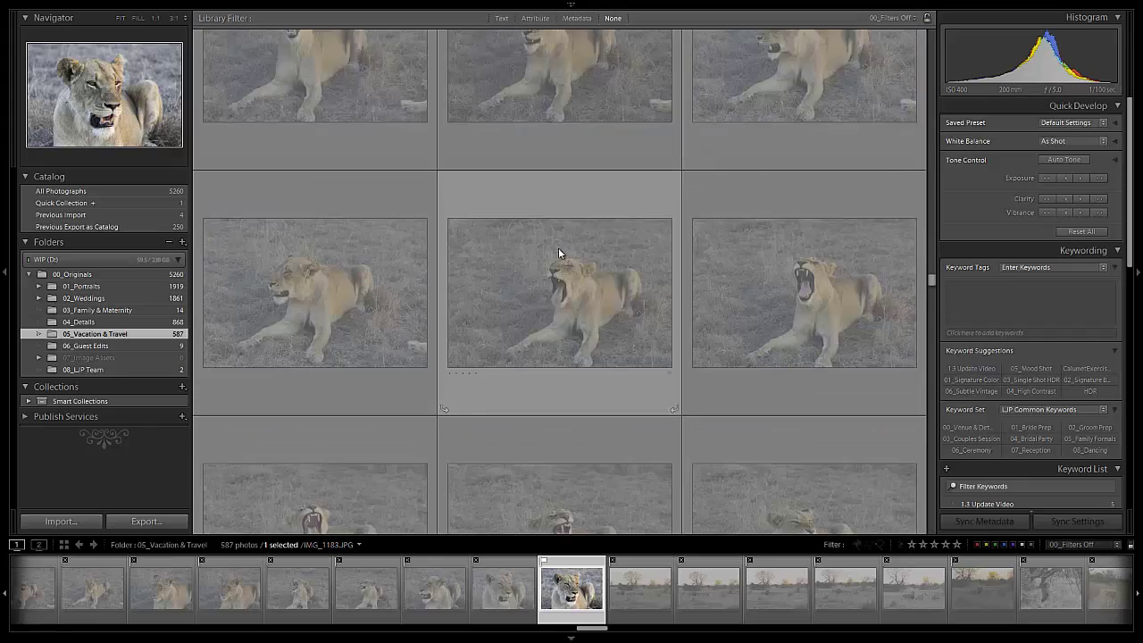
pyautogui.scroll(15, 559, 254)
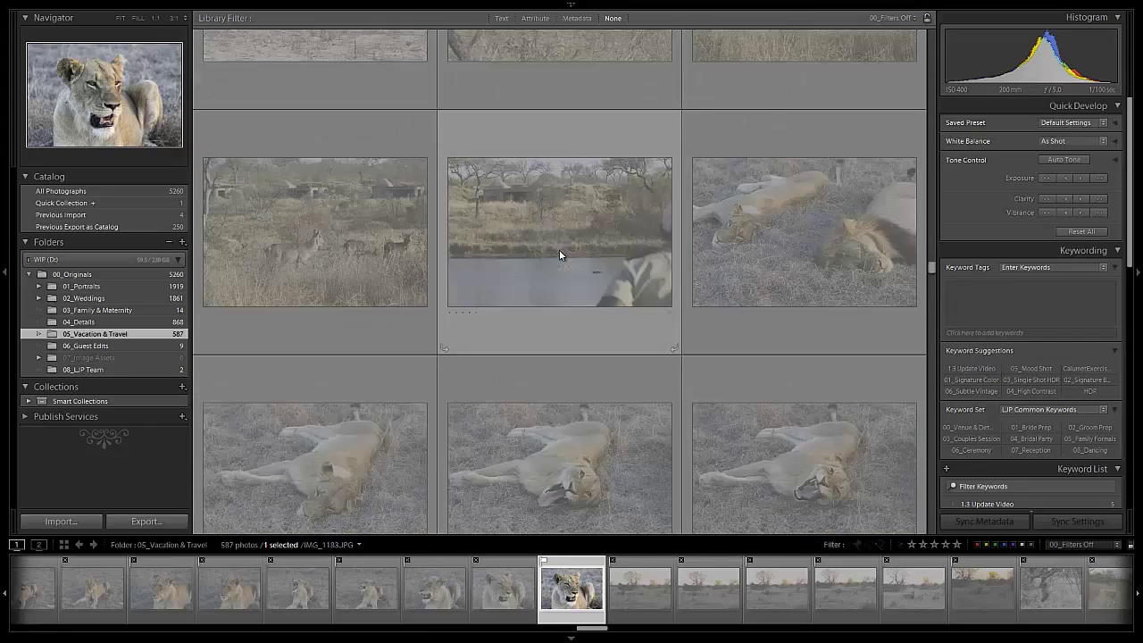
pyautogui.scroll(-5, 588, 270)
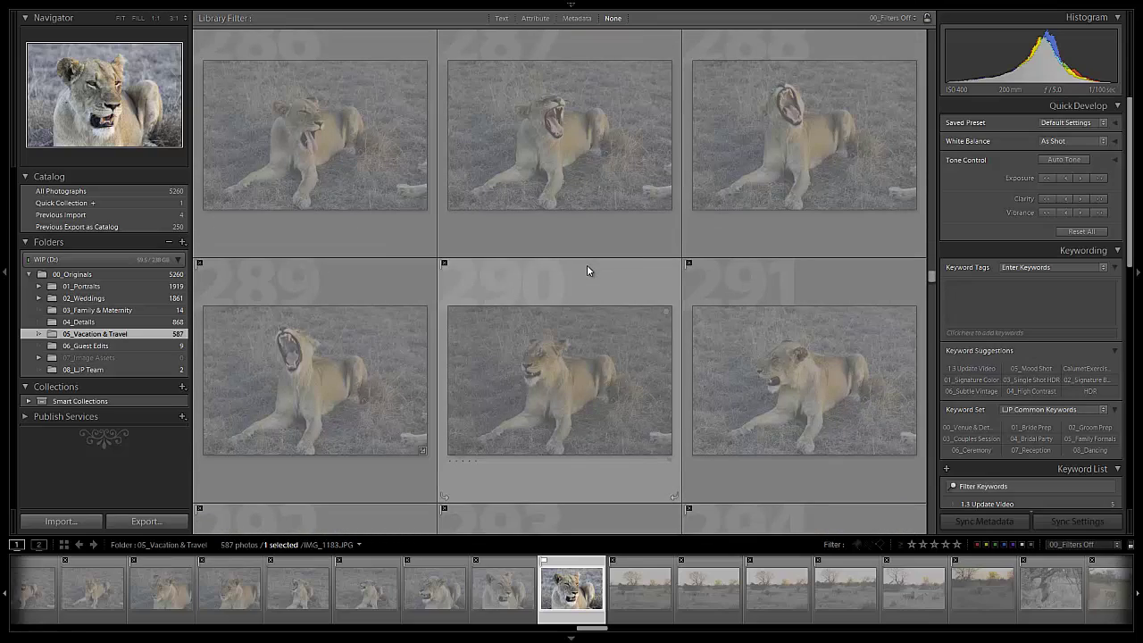
pyautogui.click(592, 175)
pyautogui.click(818, 183)
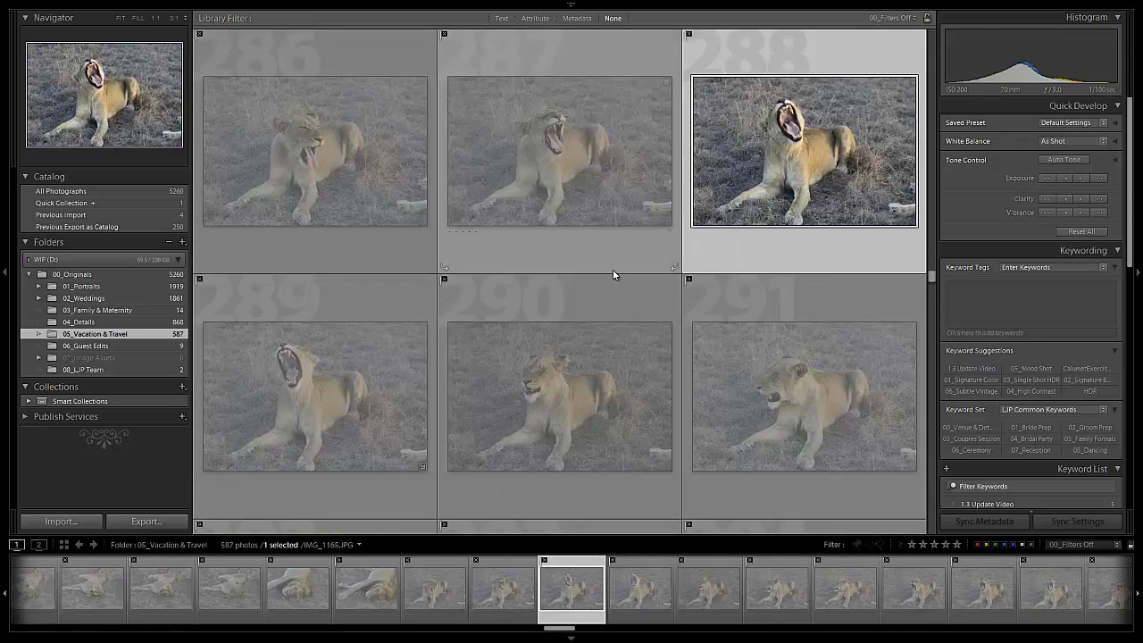
pyautogui.scroll(-6, 612, 268)
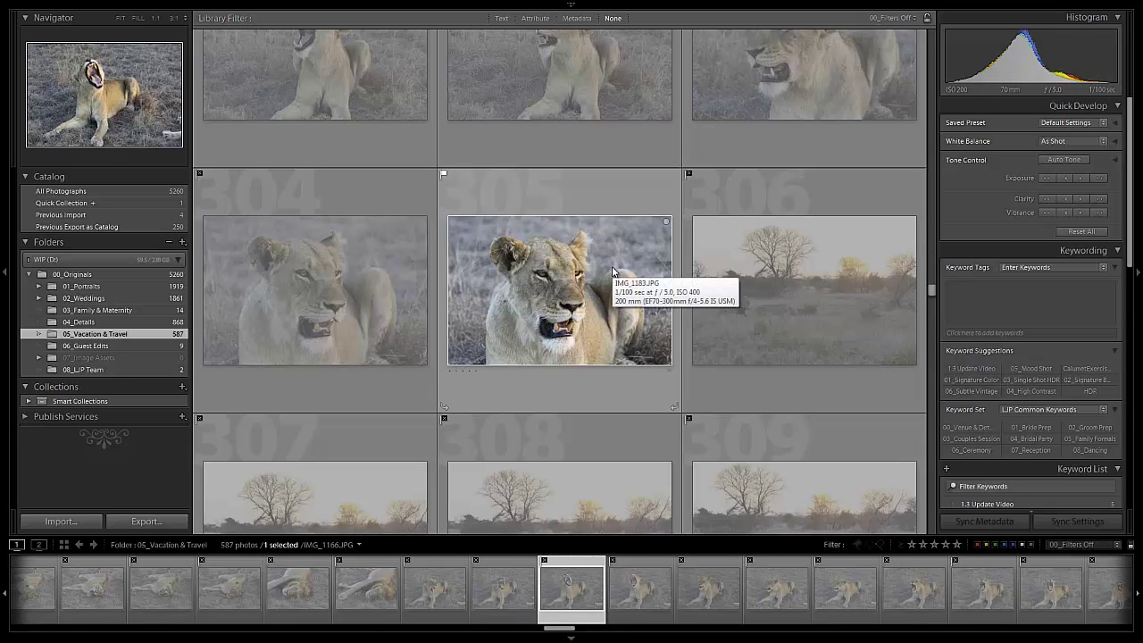
pyautogui.click(763, 276)
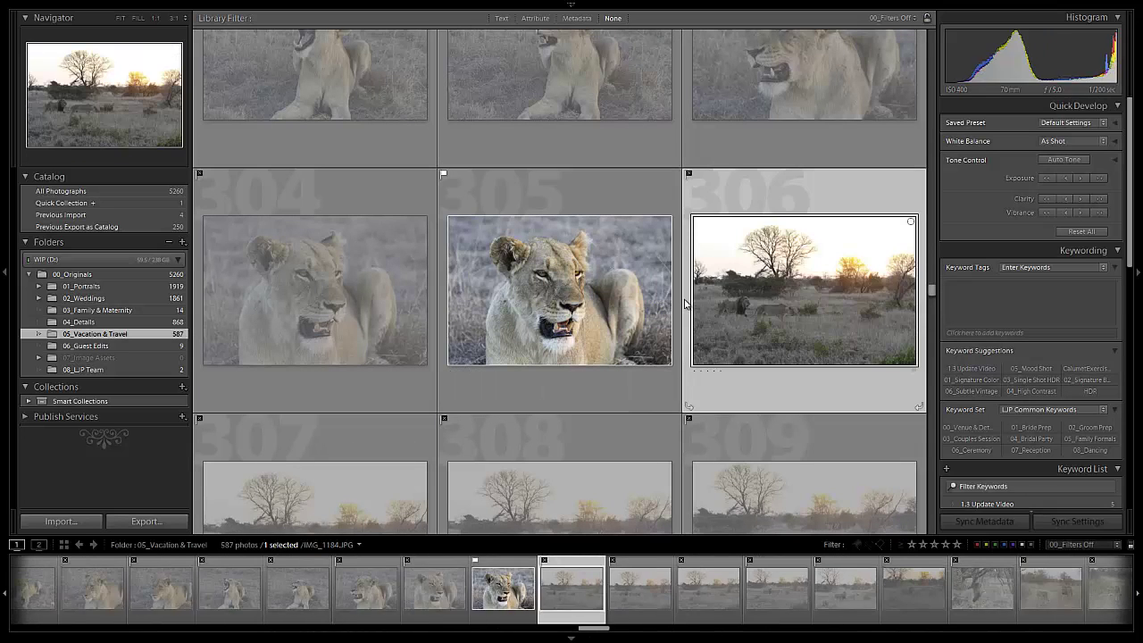
pyautogui.click(589, 268)
pyautogui.scroll(-5, 664, 304)
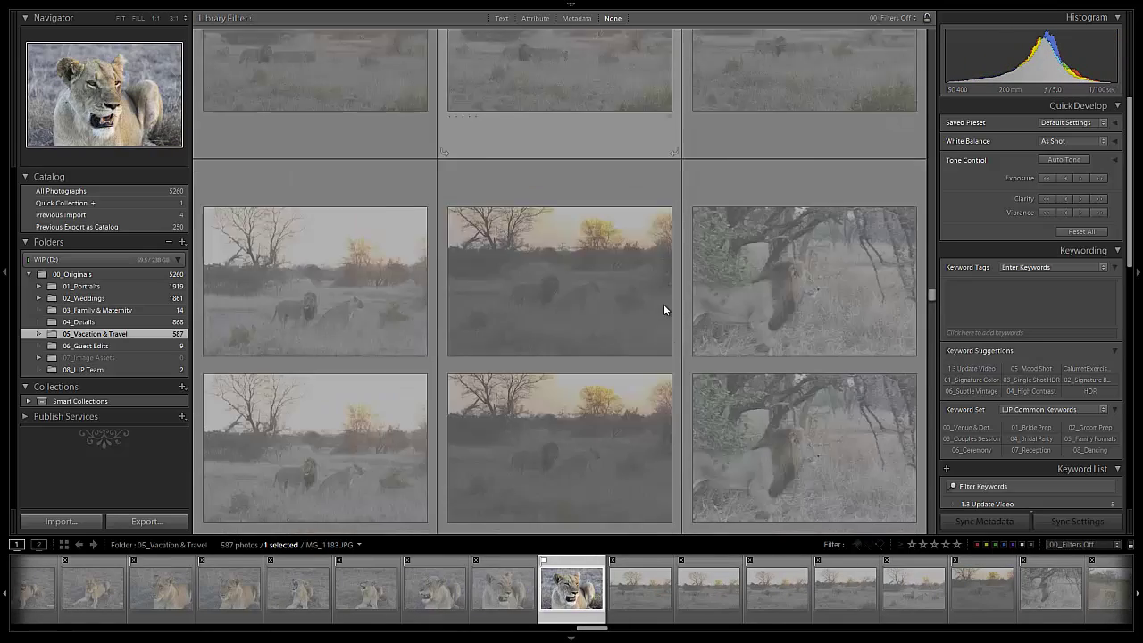
pyautogui.scroll(5, 639, 305)
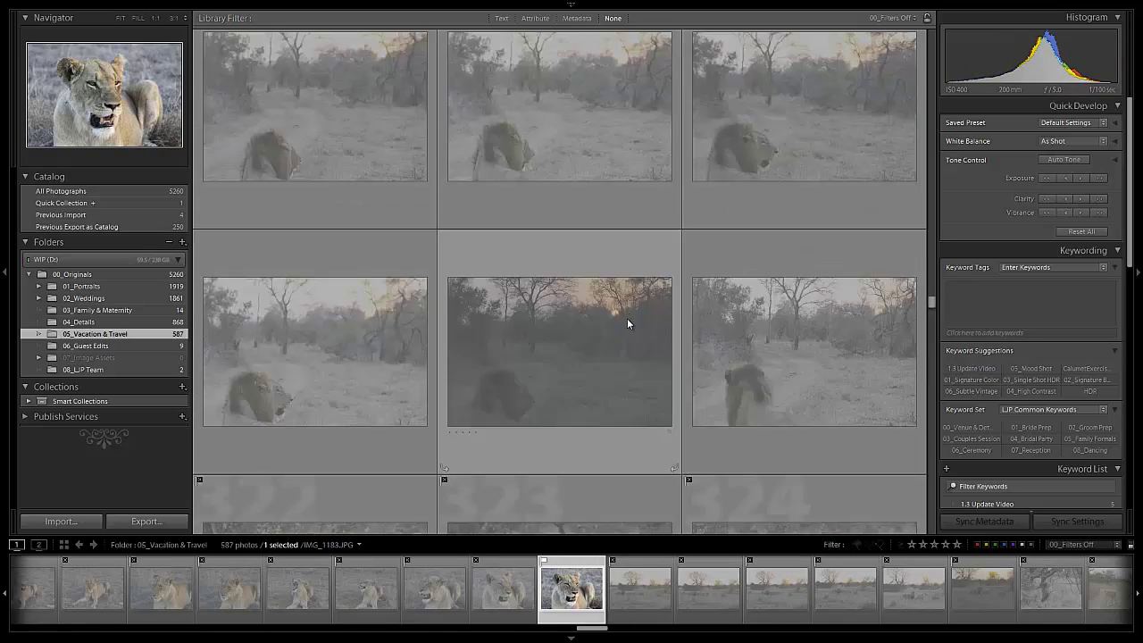
pyautogui.scroll(1, 628, 329)
pyautogui.scroll(-3, 647, 352)
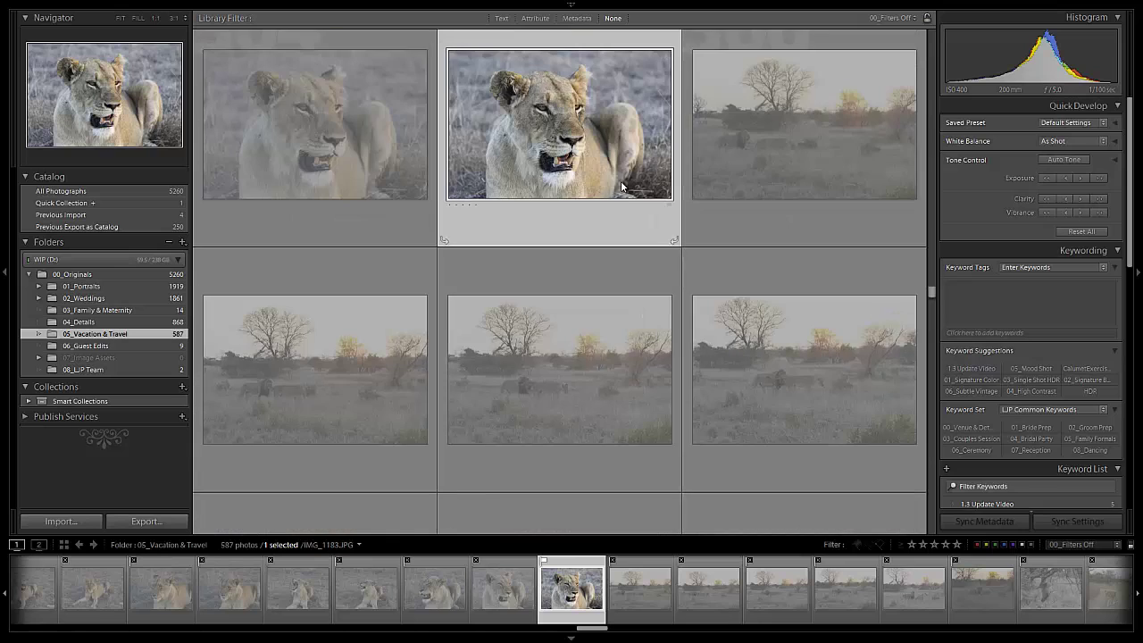
pyautogui.doubleClick(603, 128)
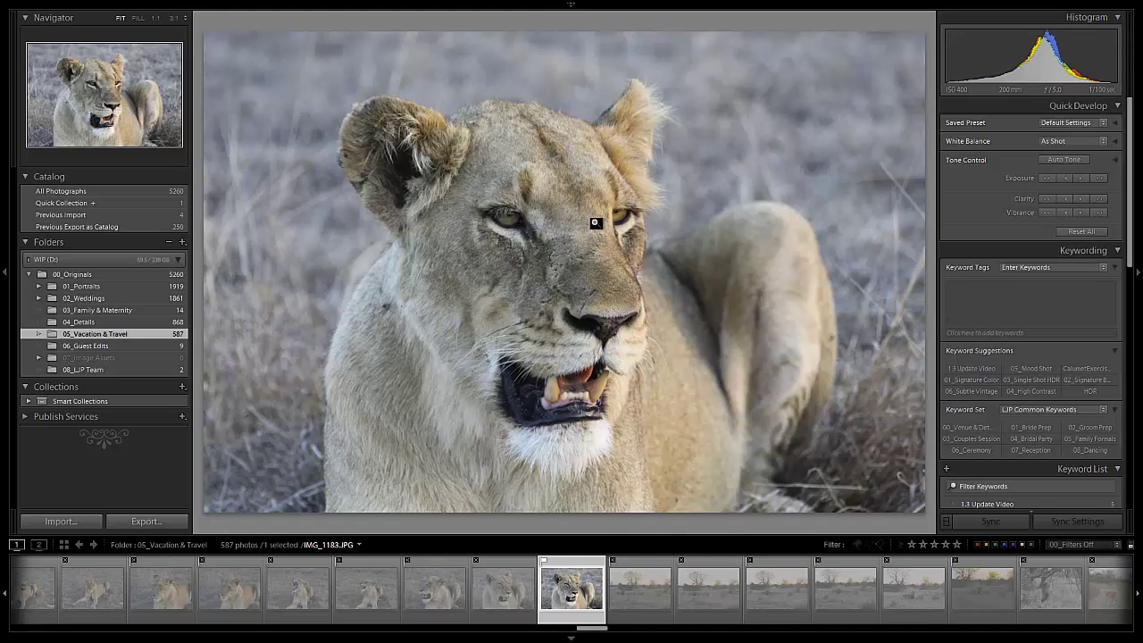
# Step: Examine the lioness photo's capture details, checking the info overlays and the EXIF metadata for camera, lens and exposure settings
pyautogui.press('i')
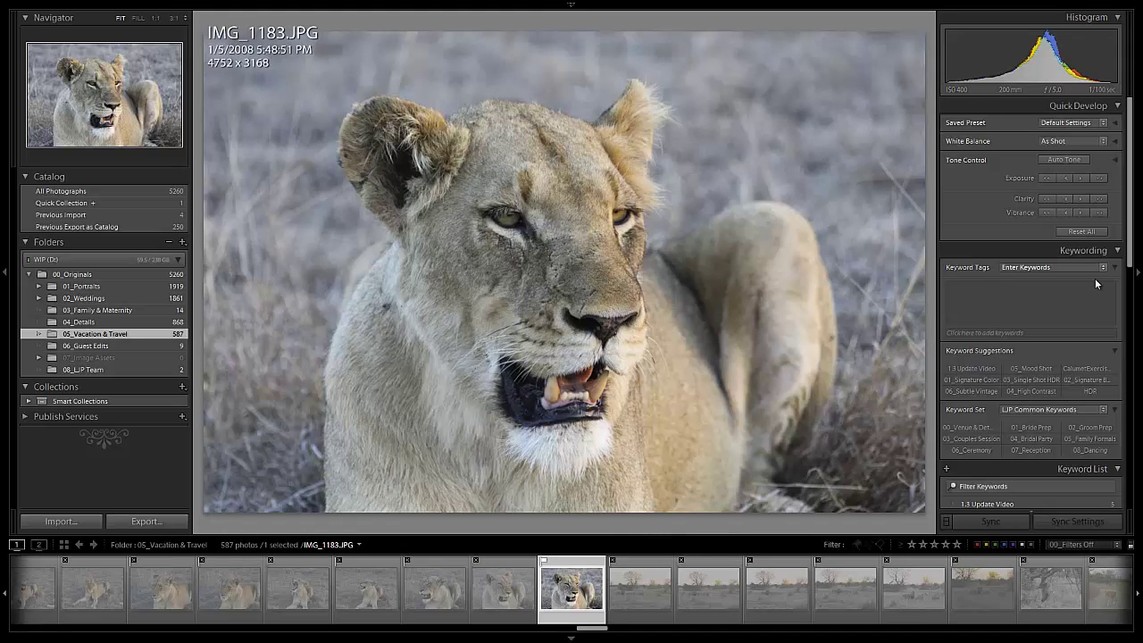
pyautogui.scroll(-10, 1058, 287)
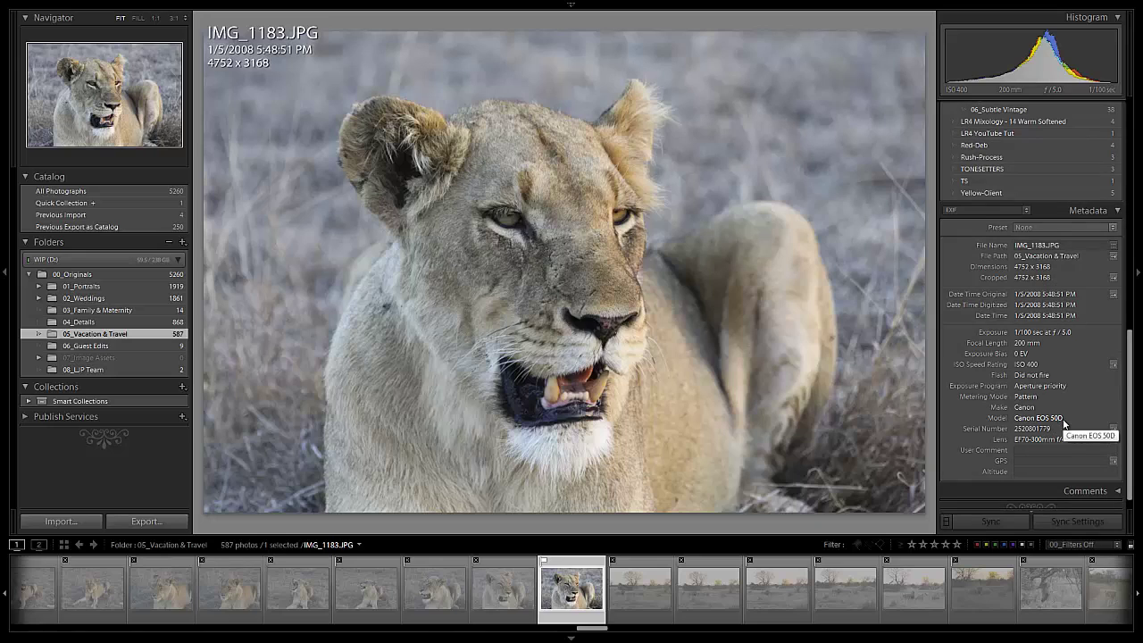
pyautogui.press('i')
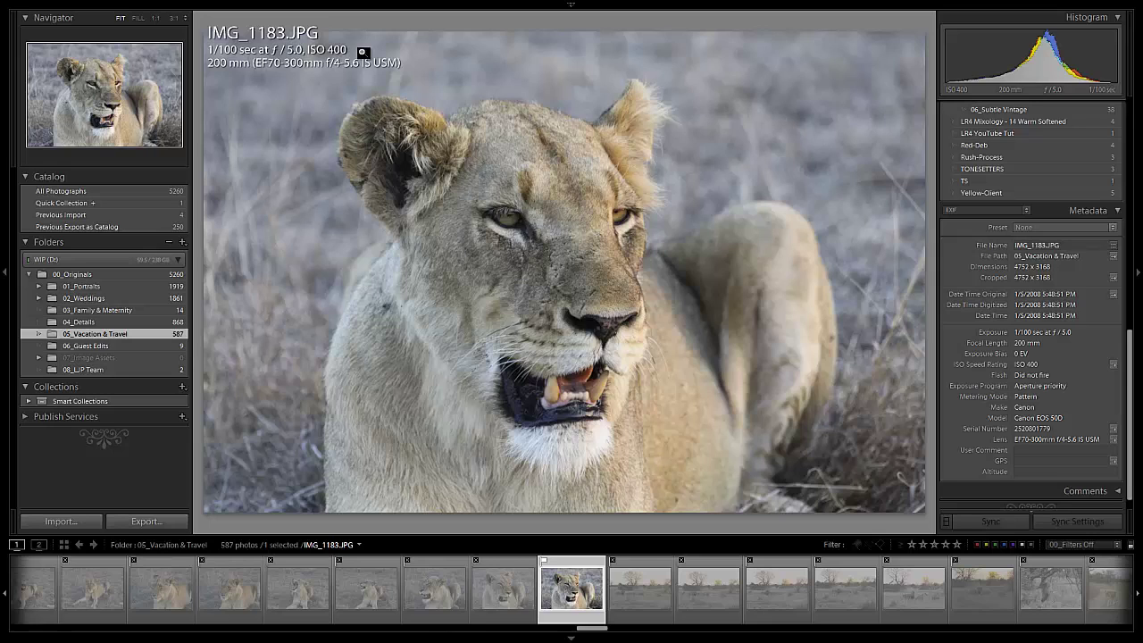
pyautogui.press('i')
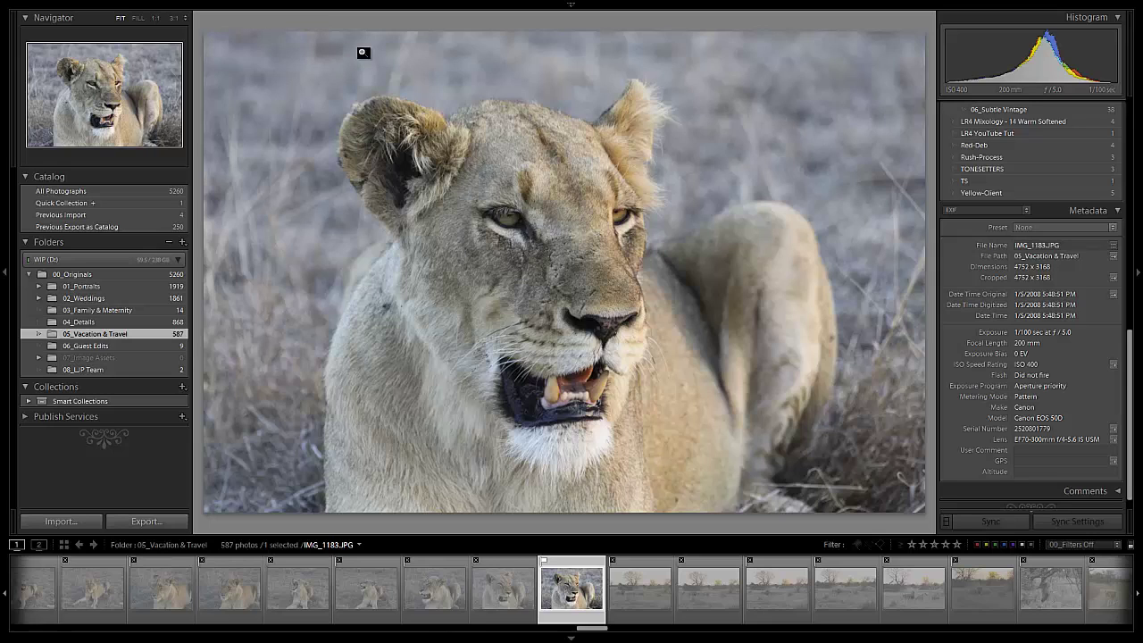
pyautogui.press('i')
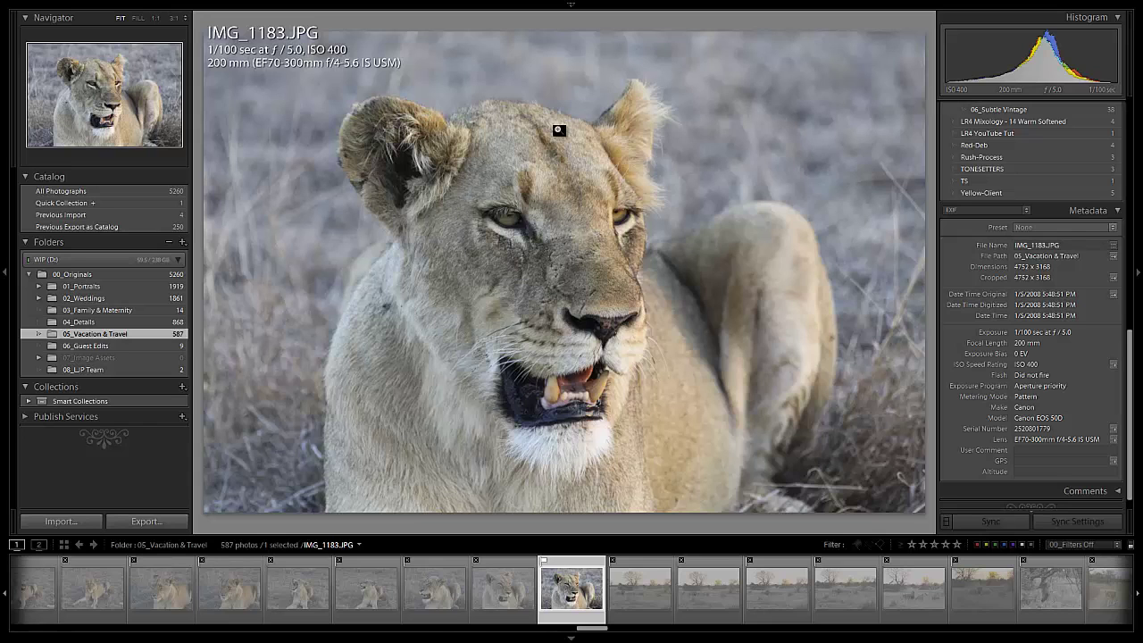
# Step: Open the lioness photo for developing and apply the 21 VL Standard Color preset from the 20 Vivid Landscape group
pyautogui.press('d')
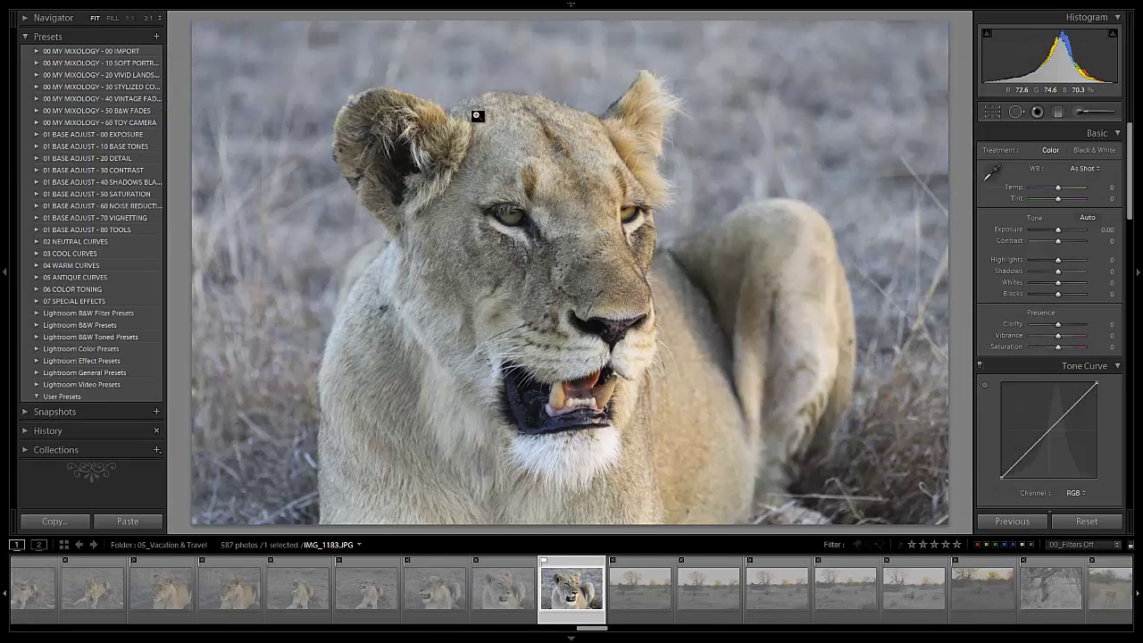
pyautogui.click(37, 75)
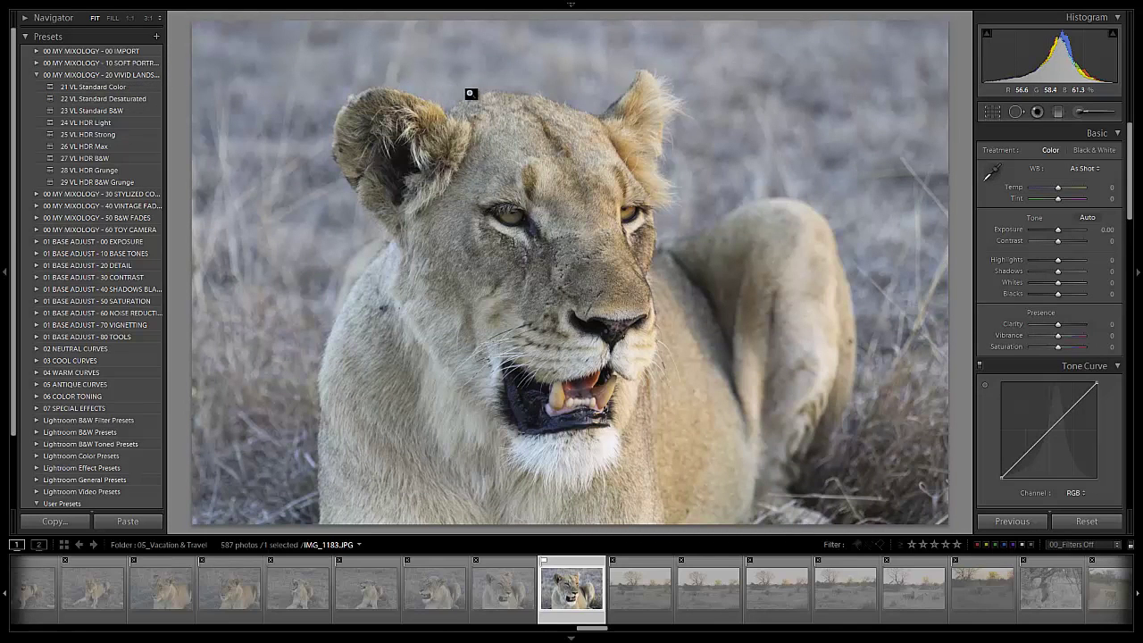
pyautogui.click(93, 87)
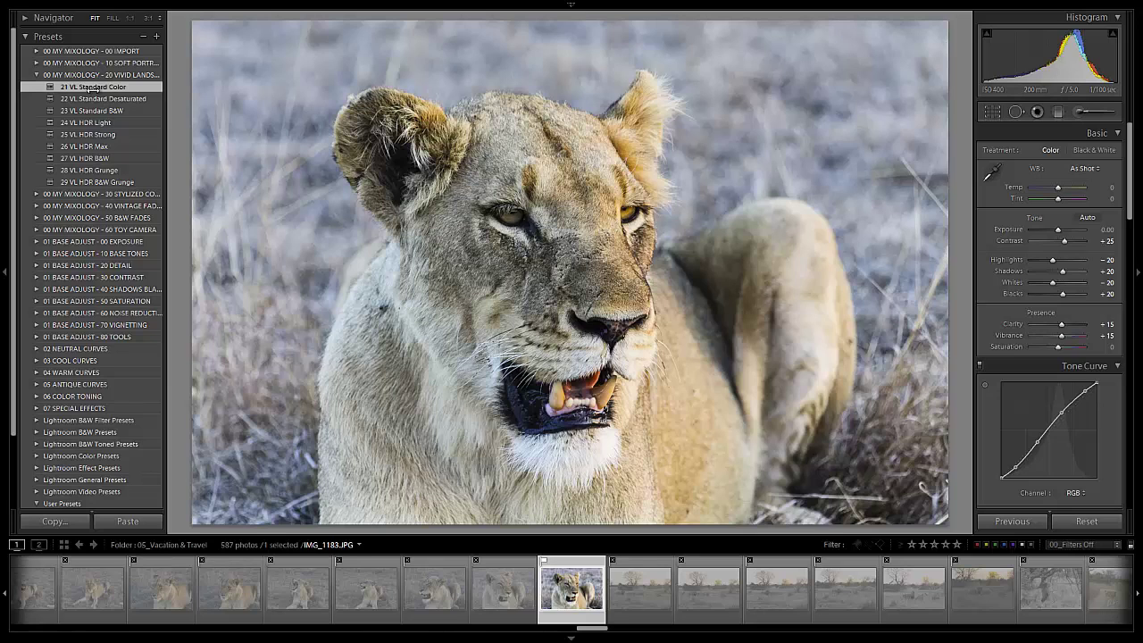
# Step: Compare the lioness photo before and after the Standard Color preset
pyautogui.press('\\')
pyautogui.press('\\')
pyautogui.press('\\')
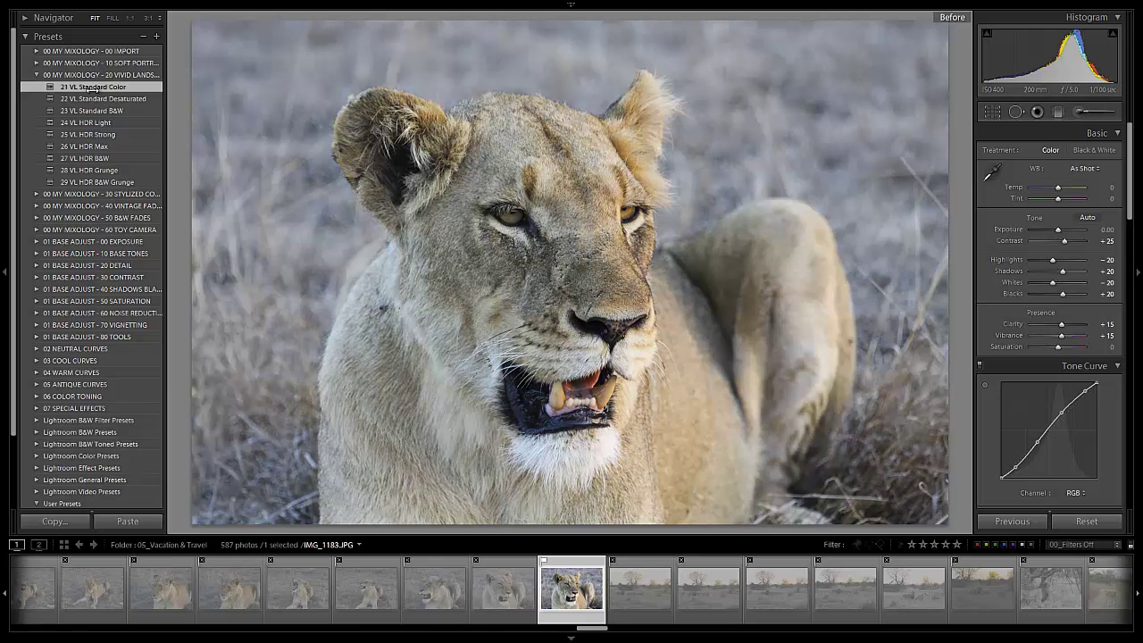
pyautogui.press('\\')
pyautogui.press('\\')
pyautogui.press('\\')
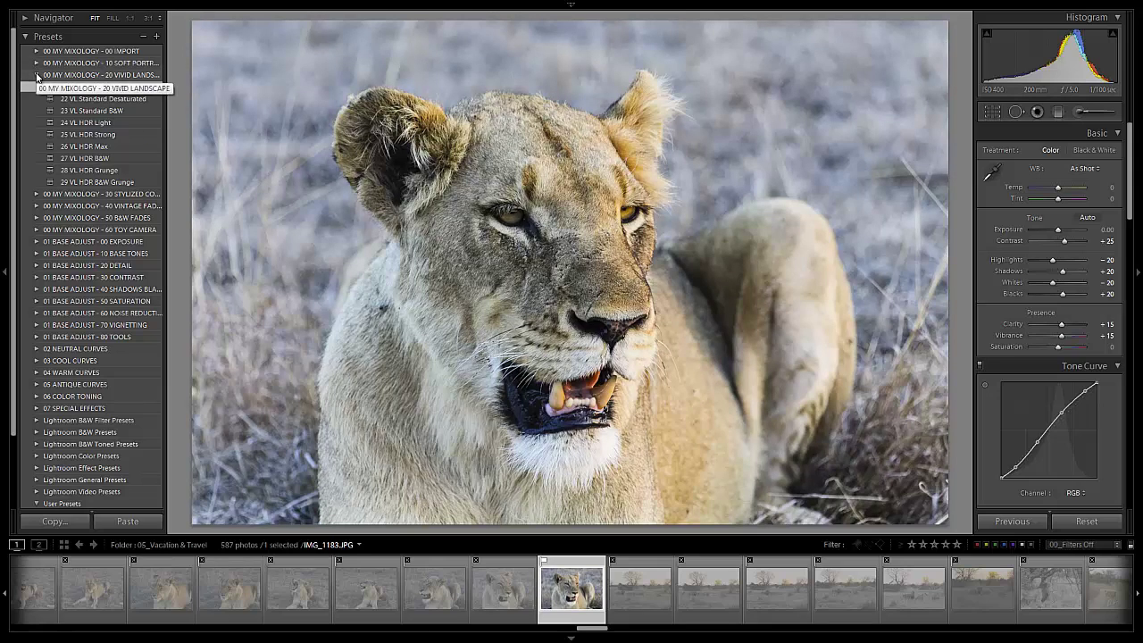
# Step: Apply the 25 Medium Detail Boost preset from the Base Adjust 20 Detail group to the photo
pyautogui.click(38, 77)
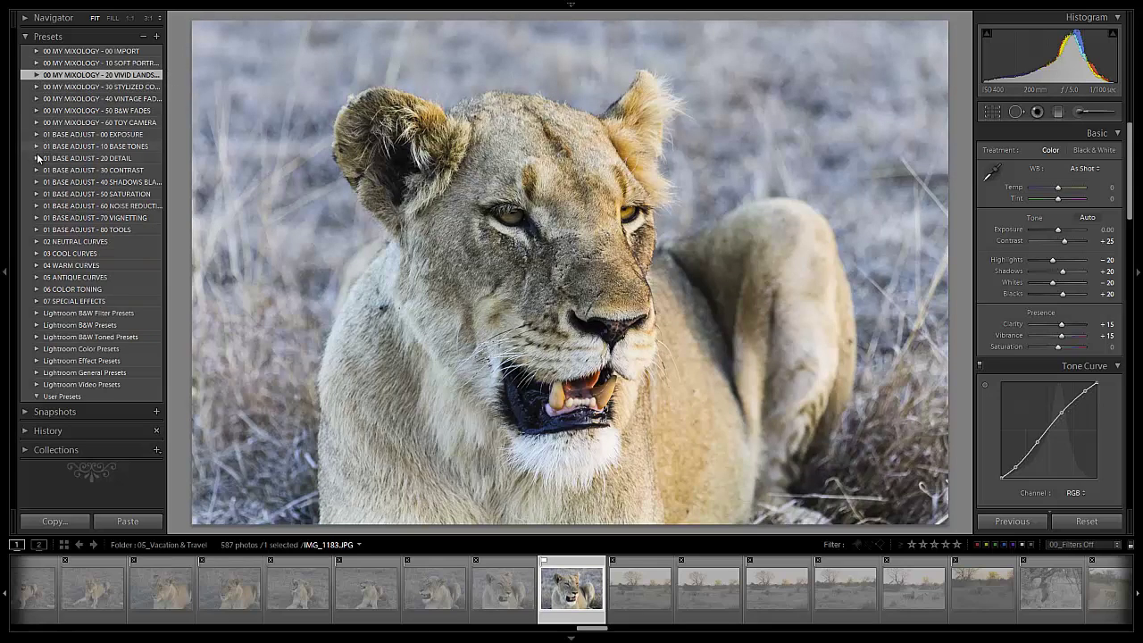
pyautogui.click(37, 158)
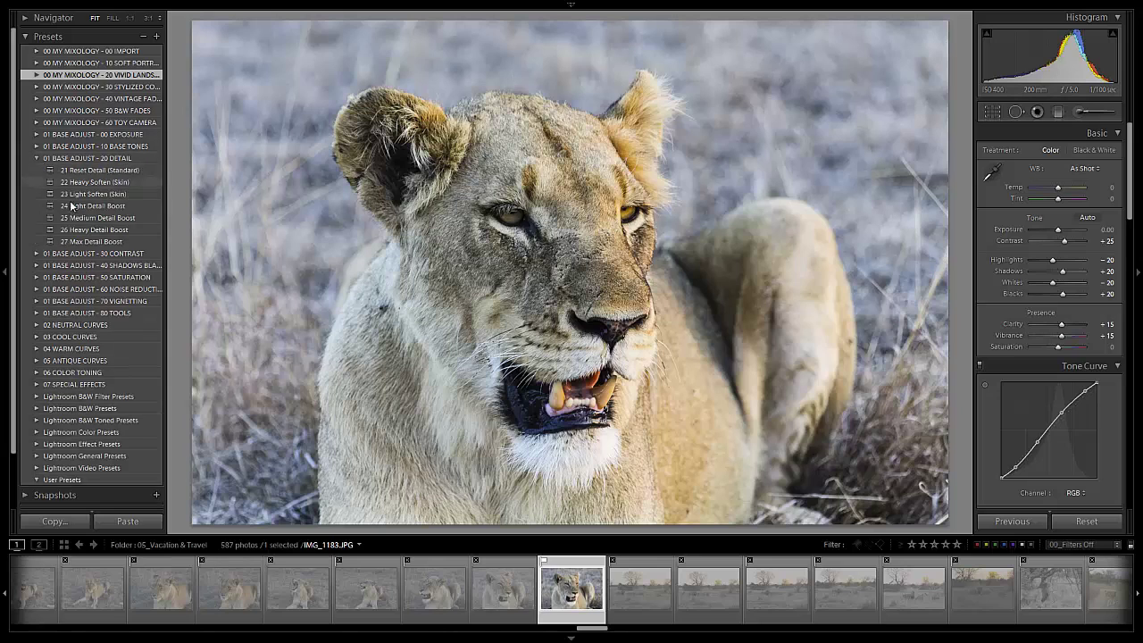
pyautogui.click(122, 220)
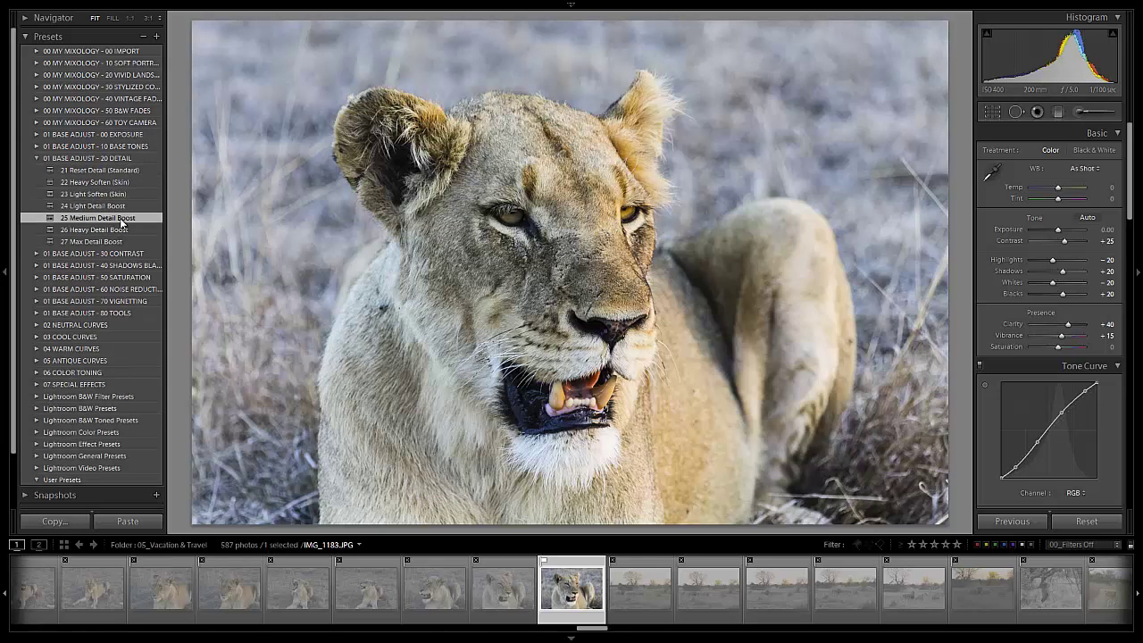
pyautogui.click(36, 158)
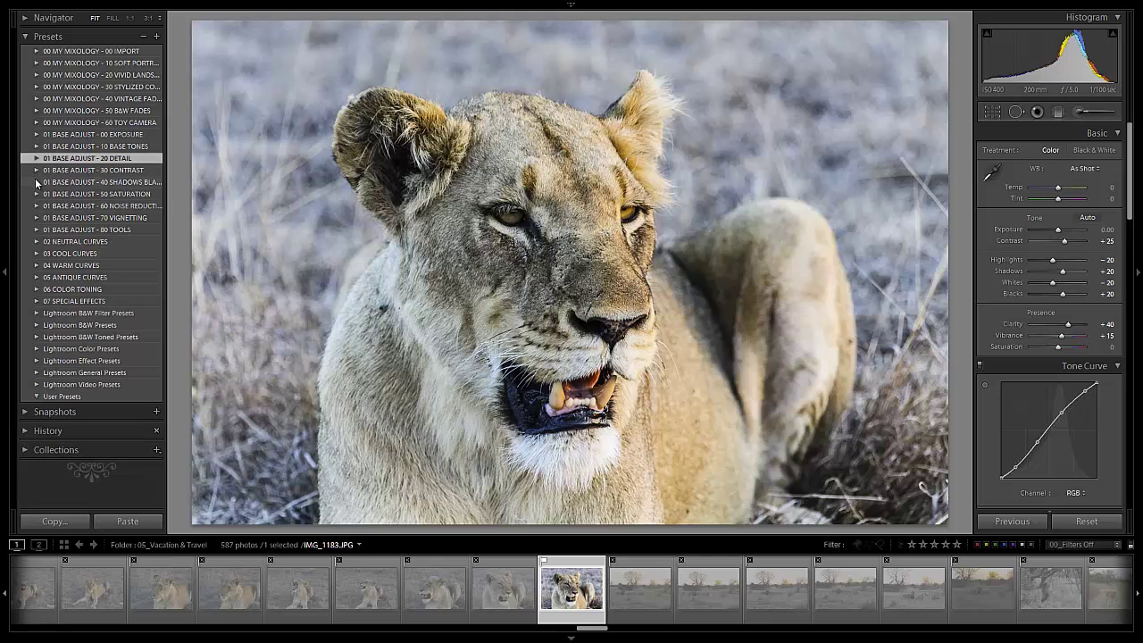
# Step: Darken the shadows and blacks with the 45 Medium Darken (-15, -30) preset from the Base Adjust 40 group
pyautogui.click(36, 181)
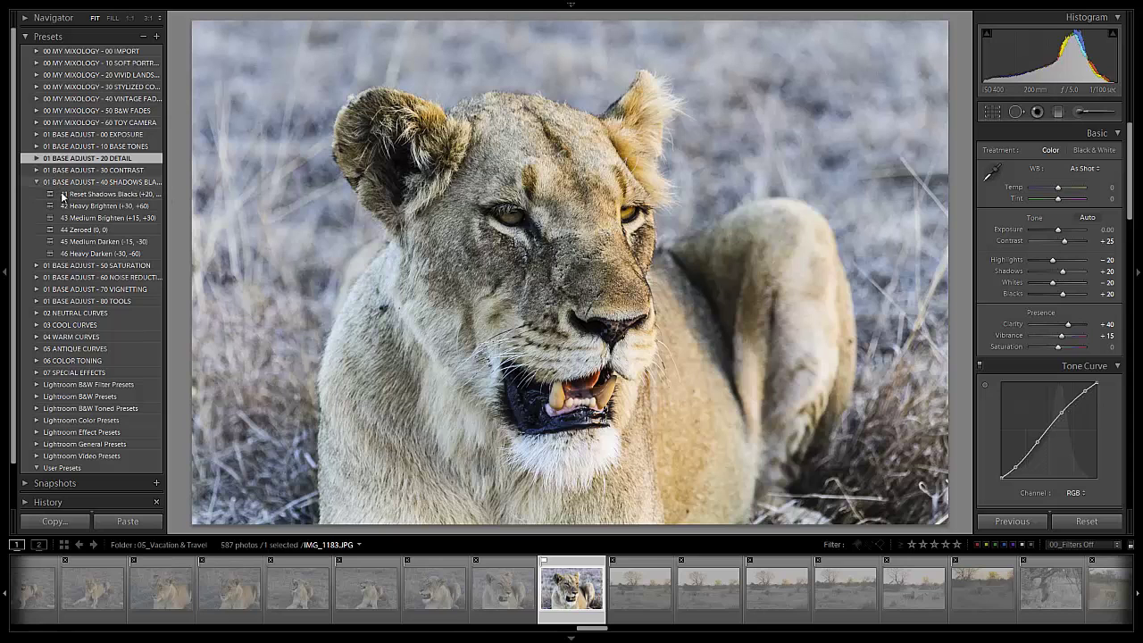
pyautogui.click(94, 241)
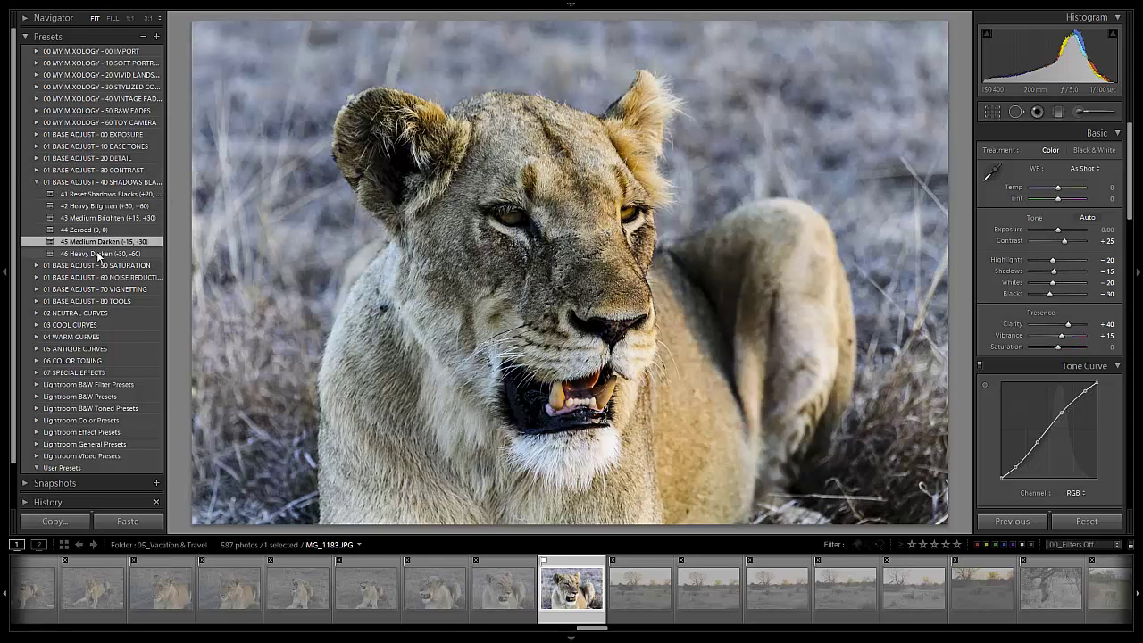
pyautogui.click(36, 183)
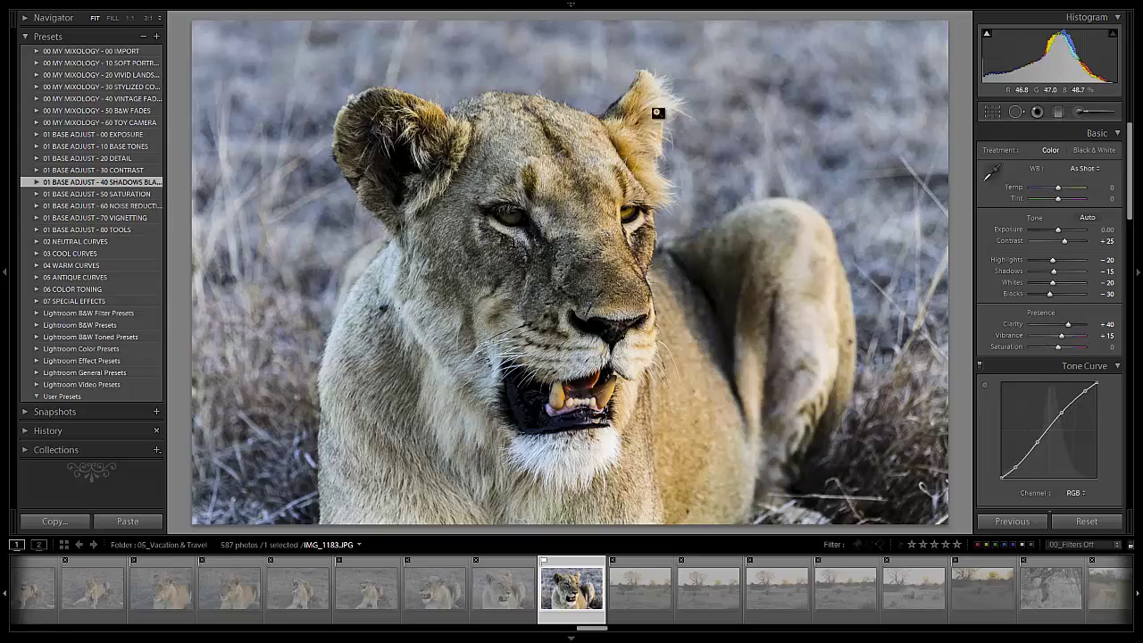
# Step: Inspect the fur, eyes, nose and mouth of the lioness at 1:1 and return to the full image
pyautogui.click(520, 159)
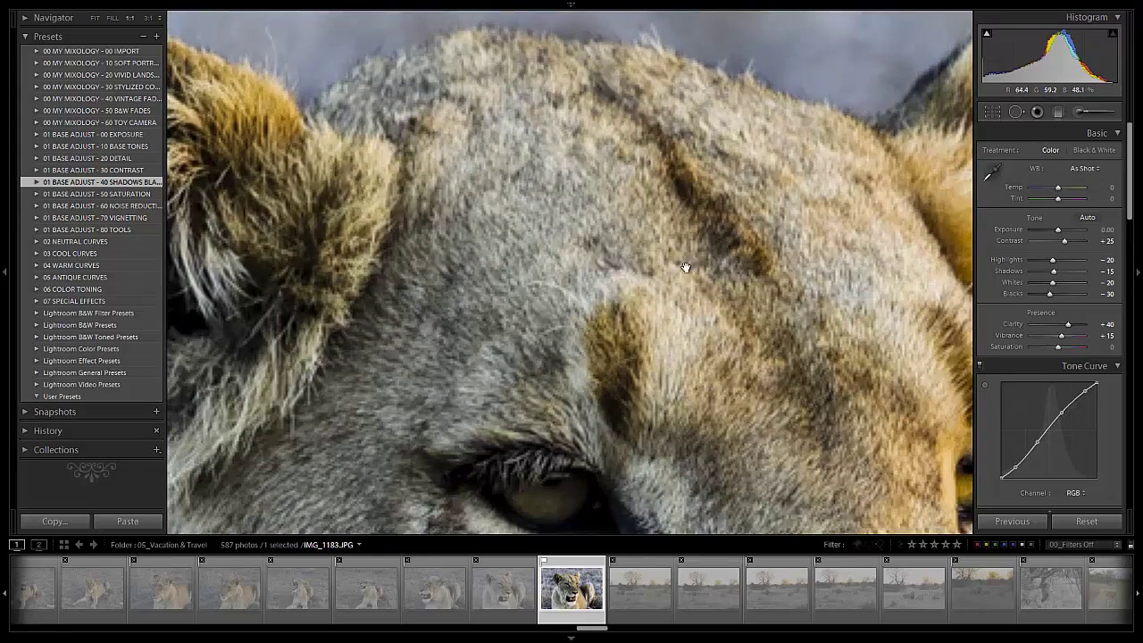
pyautogui.moveTo(723, 289); pyautogui.dragTo(663, 205)
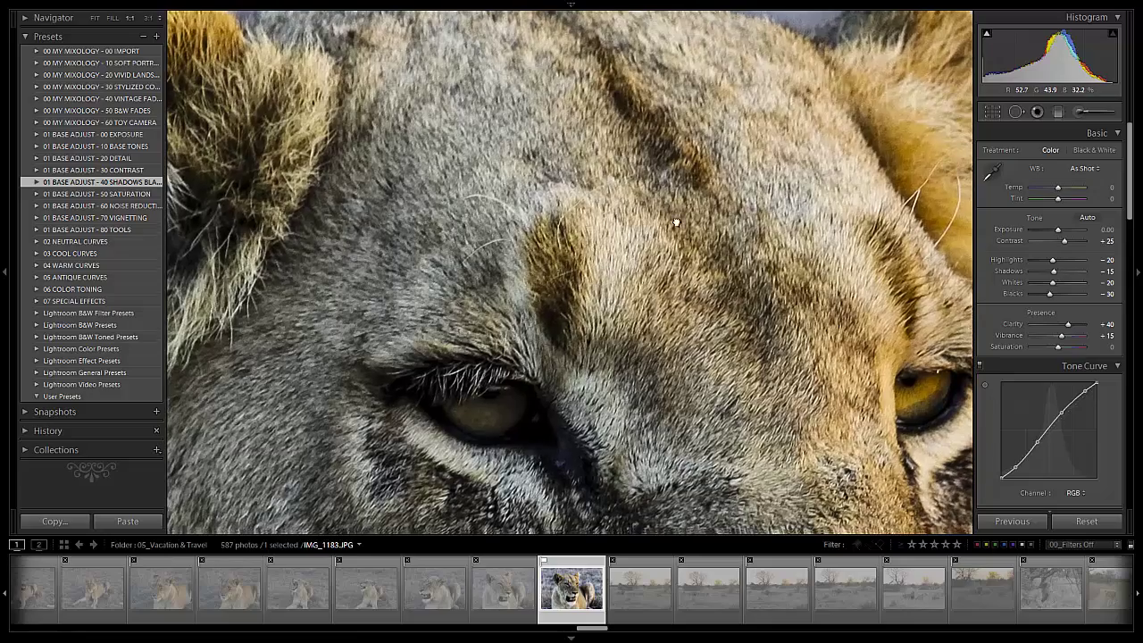
pyautogui.moveTo(727, 473); pyautogui.dragTo(322, 295)
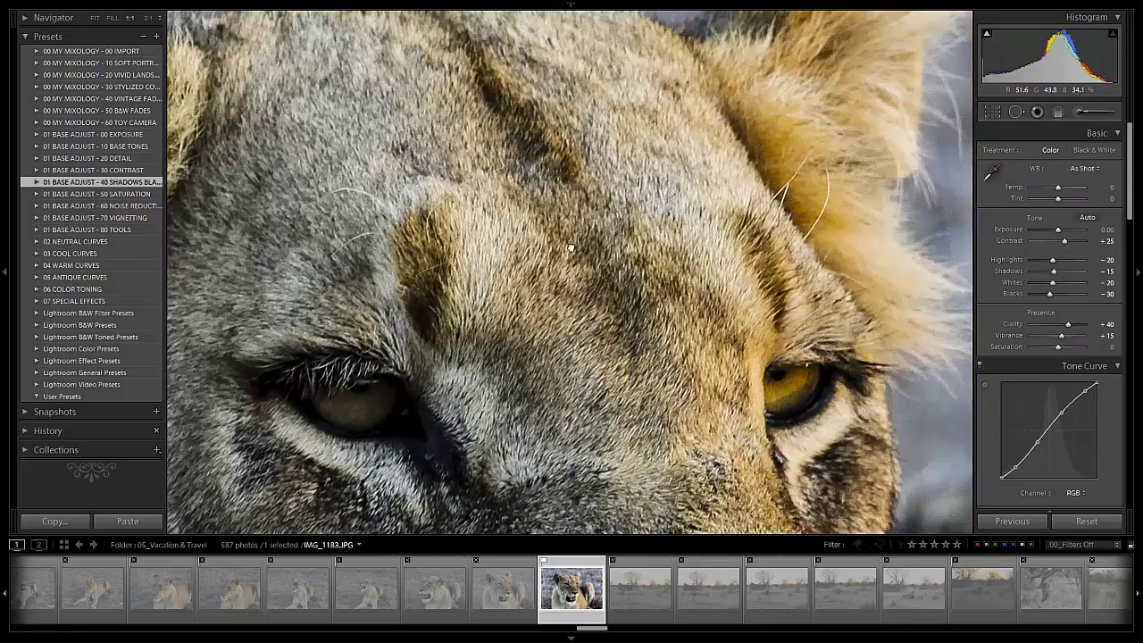
pyautogui.moveTo(698, 310); pyautogui.dragTo(529, 149)
pyautogui.moveTo(518, 402); pyautogui.dragTo(473, 161)
pyautogui.moveTo(473, 393); pyautogui.dragTo(460, 178)
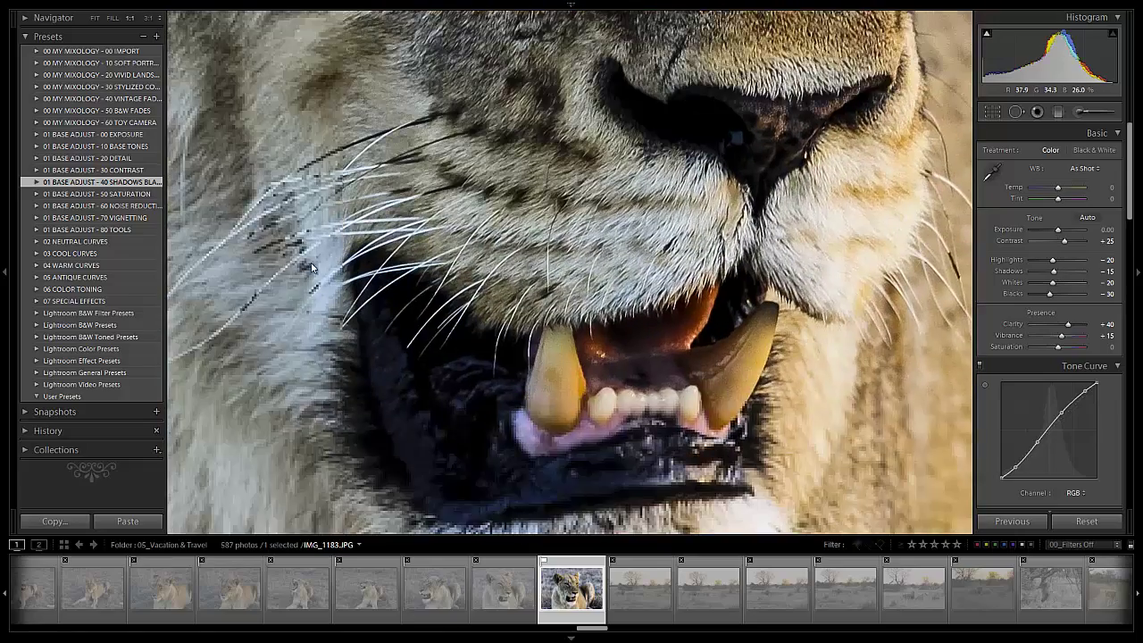
pyautogui.moveTo(303, 277); pyautogui.dragTo(452, 168)
pyautogui.moveTo(437, 234); pyautogui.dragTo(429, 157)
pyautogui.click(428, 158)
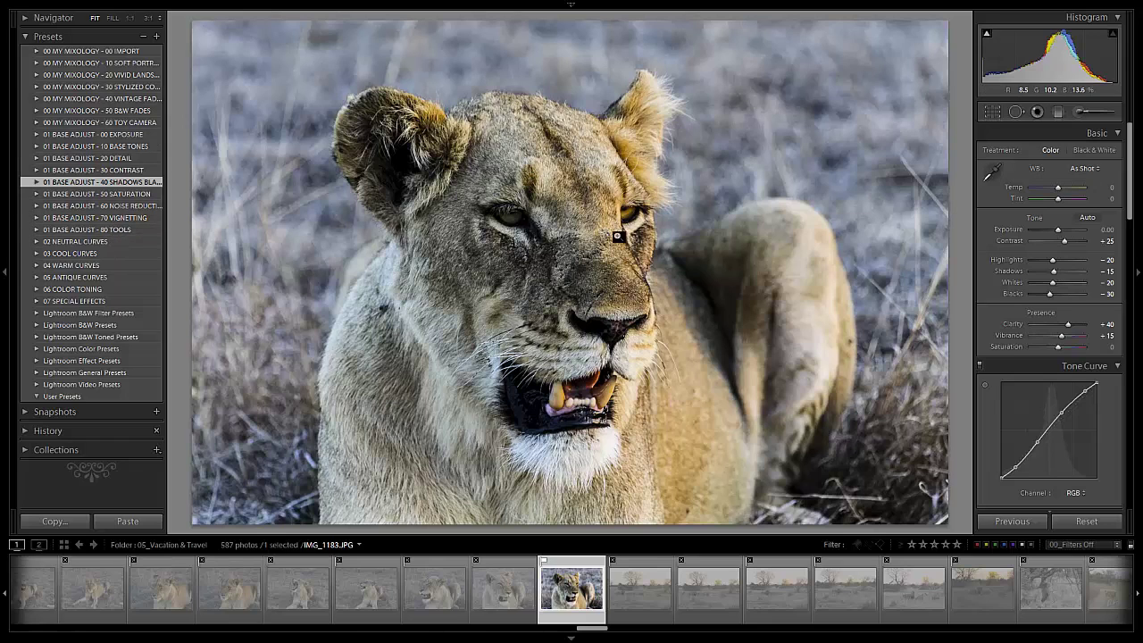
# Step: Add the 73 Light Vignette preset from the Base Adjust 70 Vignetting group to the photo
pyautogui.click(37, 219)
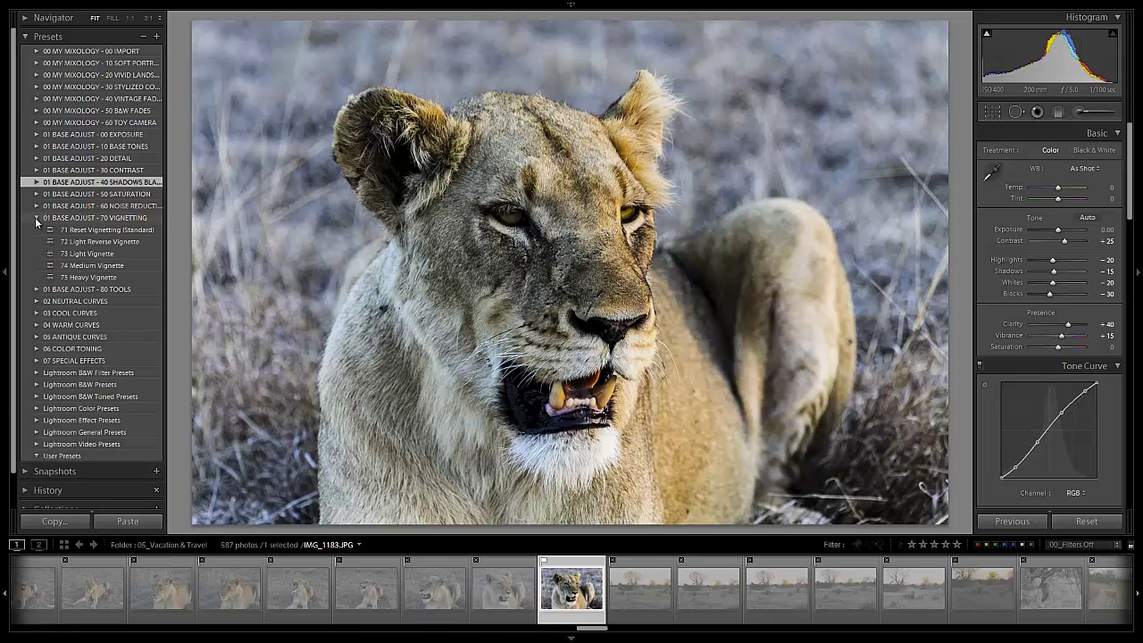
pyautogui.click(109, 252)
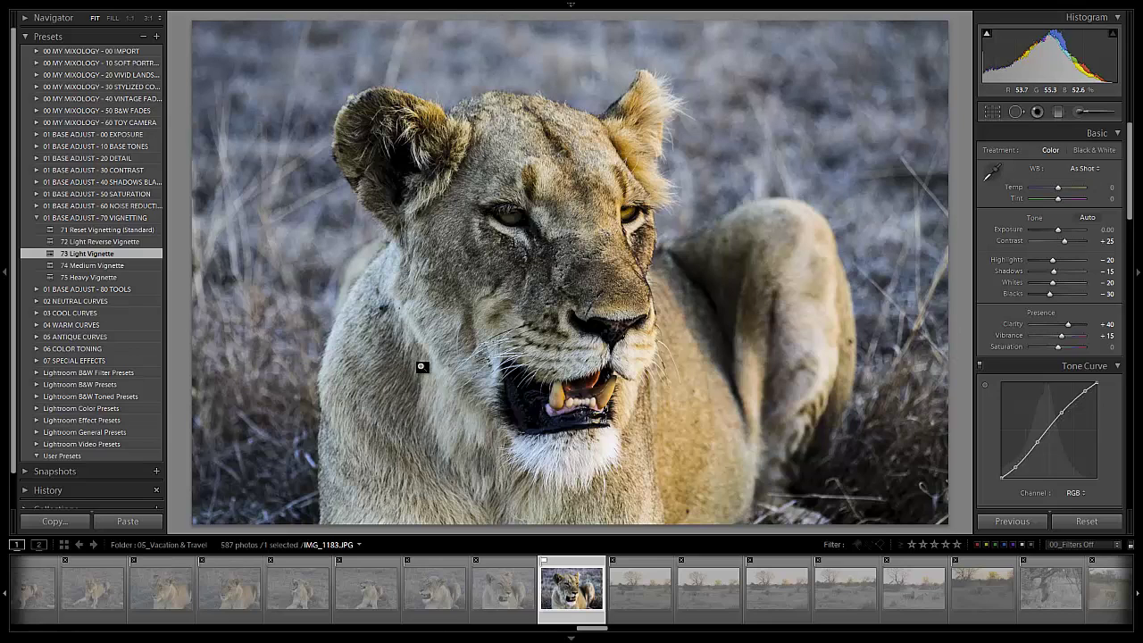
pyautogui.scroll(-6, 1045, 314)
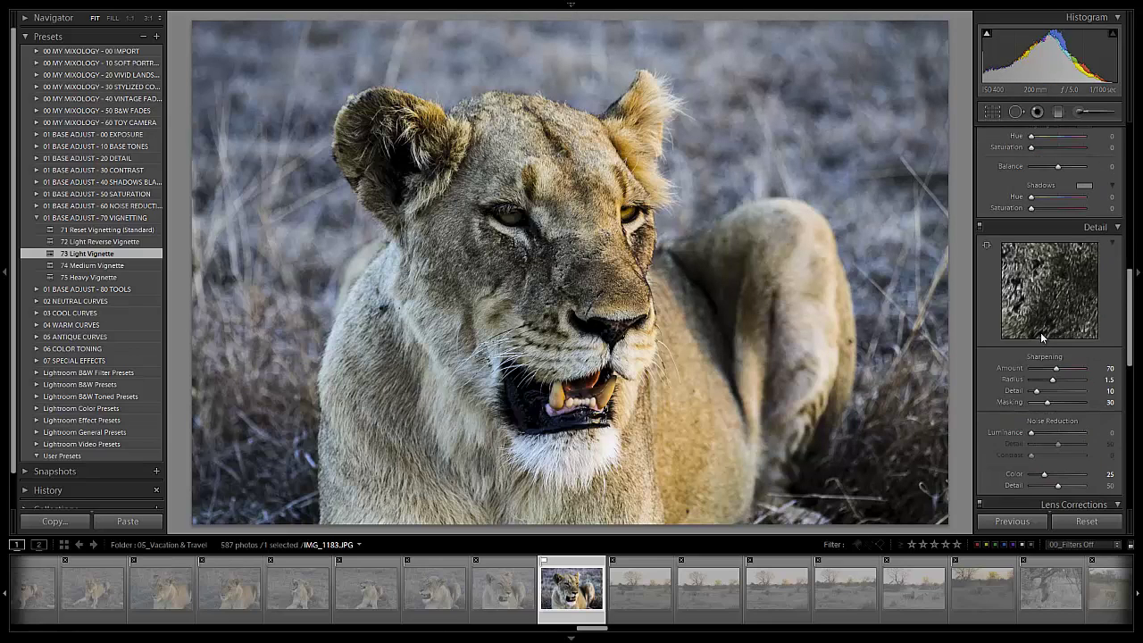
# Step: Collapse the Base Adjust 70 Vignetting preset group and reduce the photo's Clarity to +30
pyautogui.scroll(-5, 1042, 334)
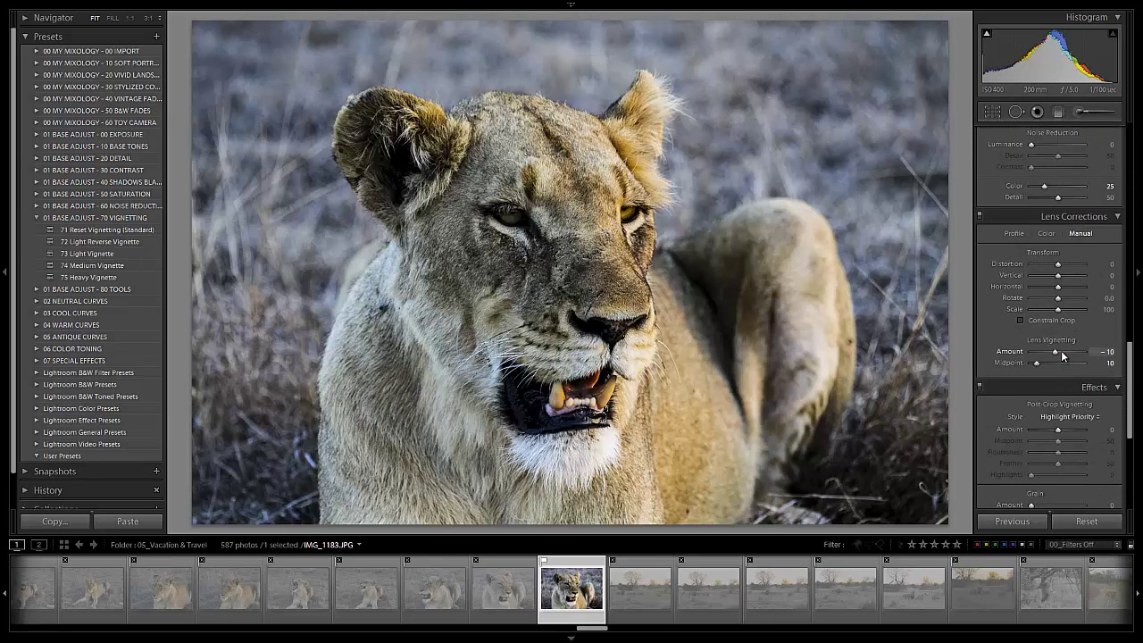
pyautogui.click(41, 218)
pyautogui.scroll(10, 1070, 298)
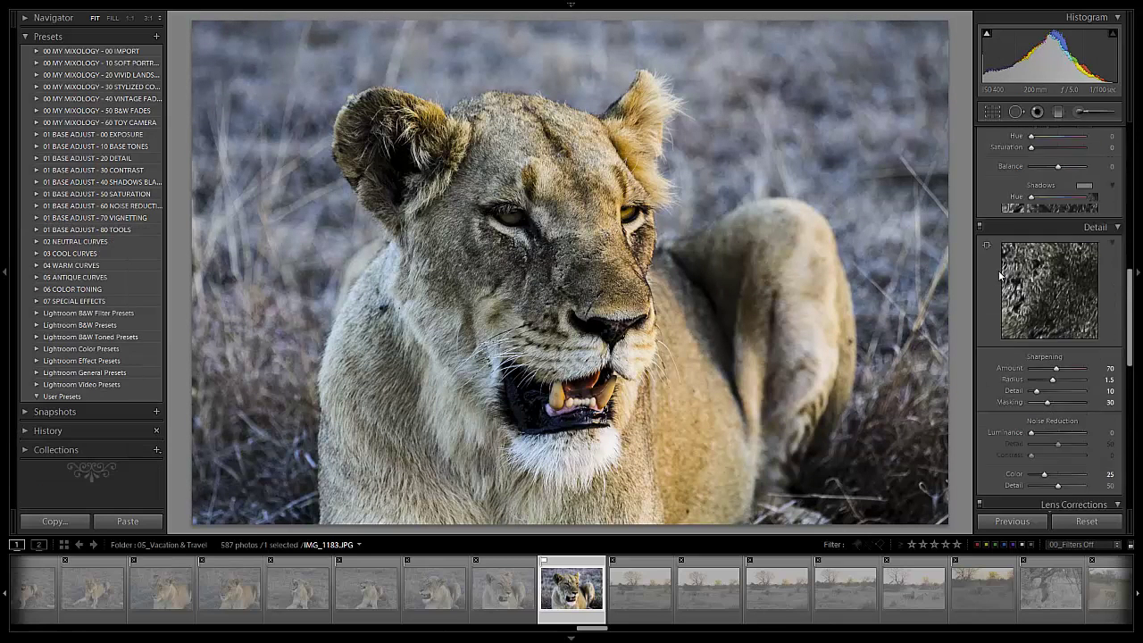
pyautogui.scroll(-2, 1070, 302)
pyautogui.scroll(2, 1071, 304)
pyautogui.scroll(-2, 1070, 305)
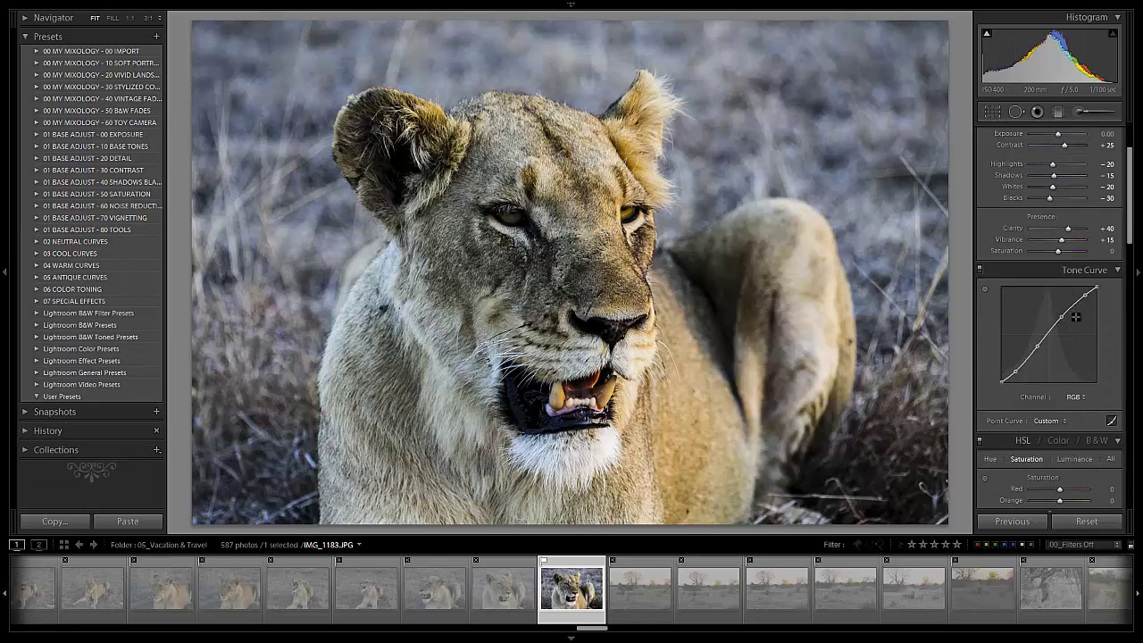
pyautogui.scroll(2, 1072, 309)
pyautogui.scroll(-2, 1078, 326)
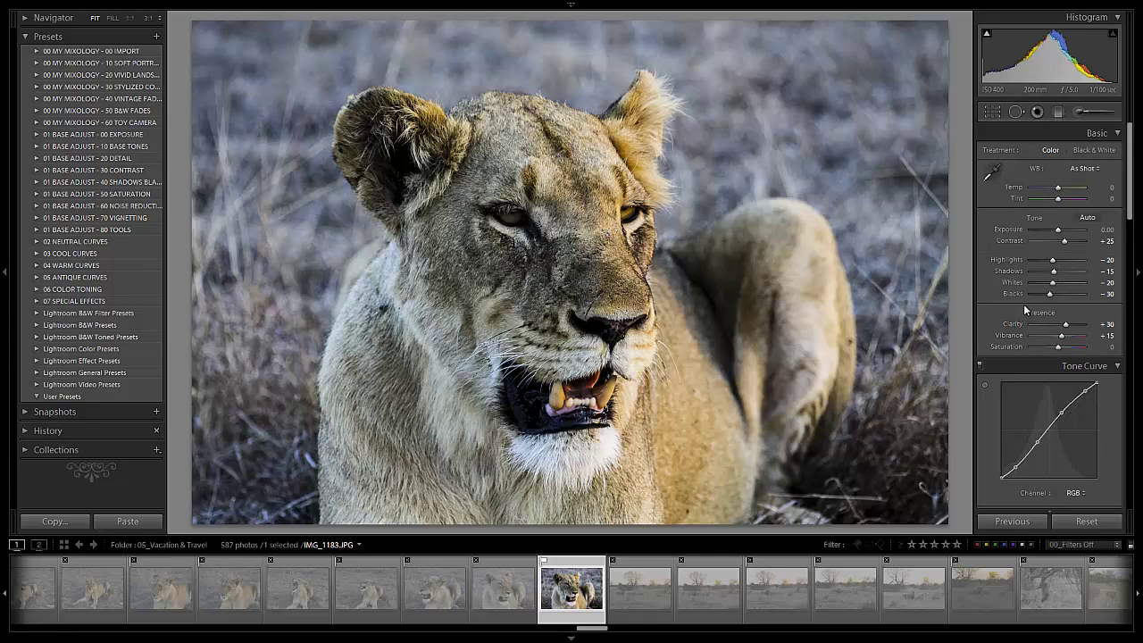
# Step: Compare the edited lioness photo with its original version several times
pyautogui.press('\\')
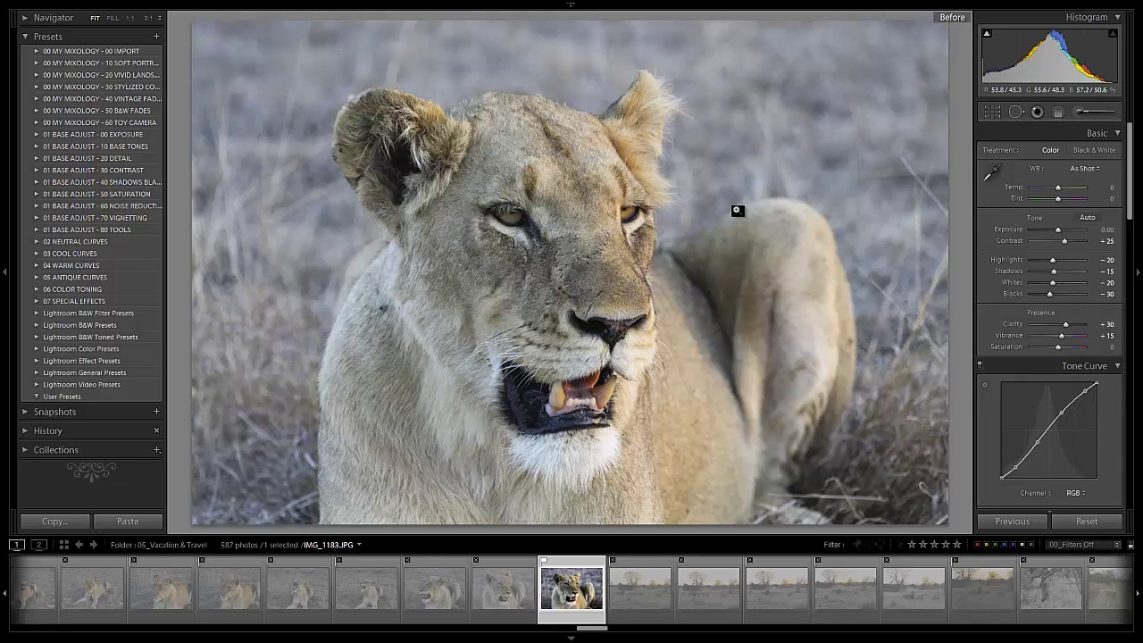
pyautogui.press('\\')
pyautogui.press('\\')
pyautogui.press('\\')
pyautogui.press('\\')
pyautogui.press('\\')
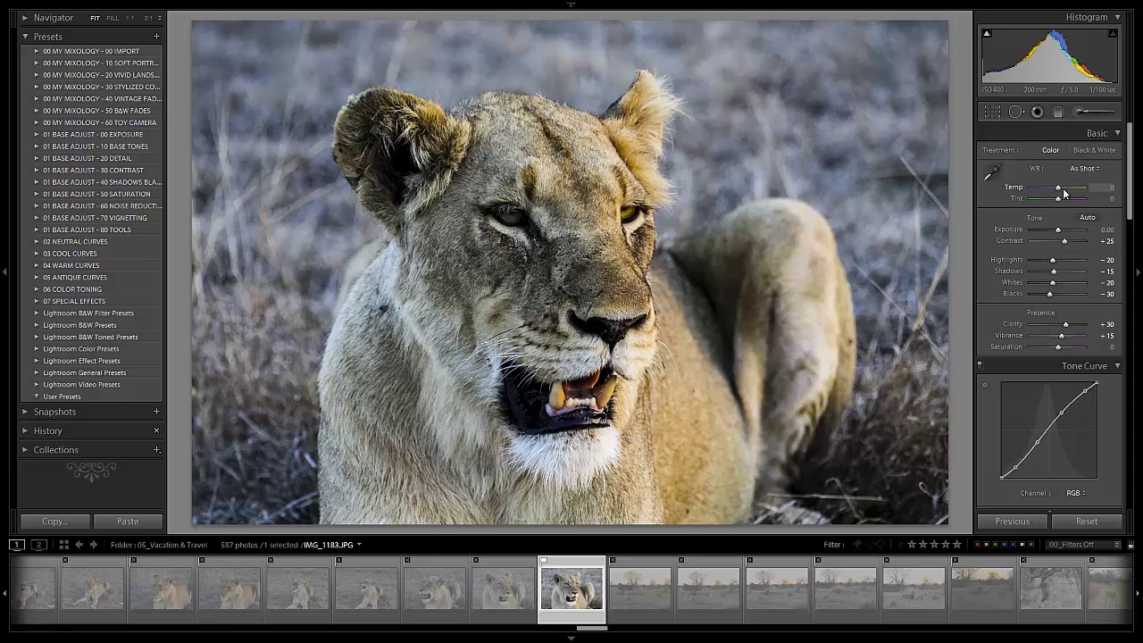
# Step: Warm the white balance to Temp +5 and Tint +2, and lower the Exposure to −0.10
pyautogui.press('Up')
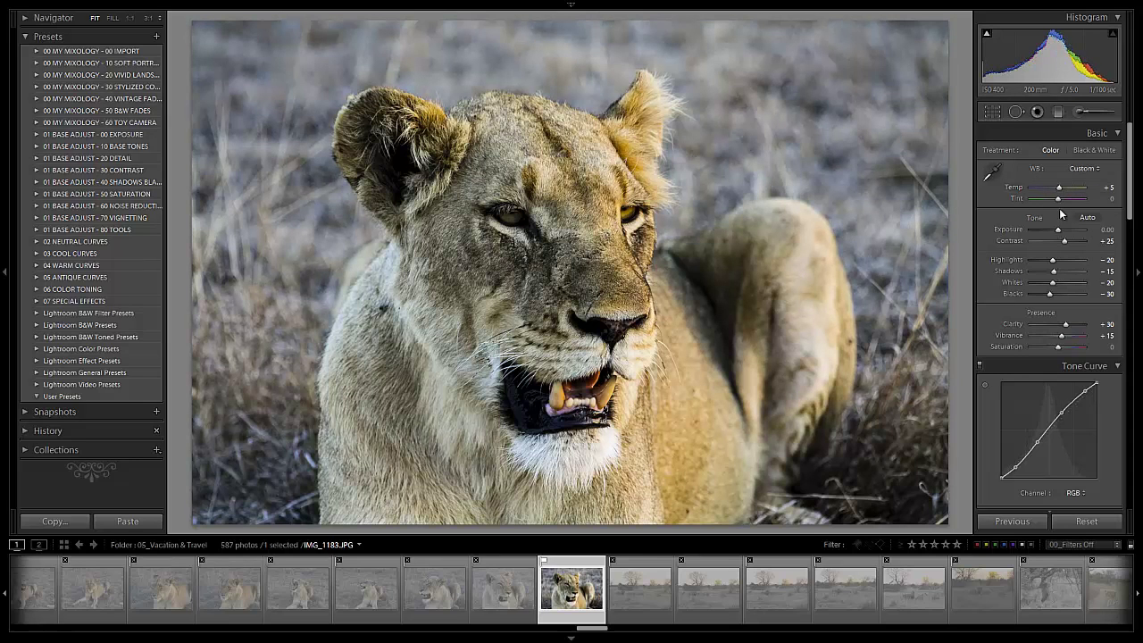
pyautogui.press('Down')
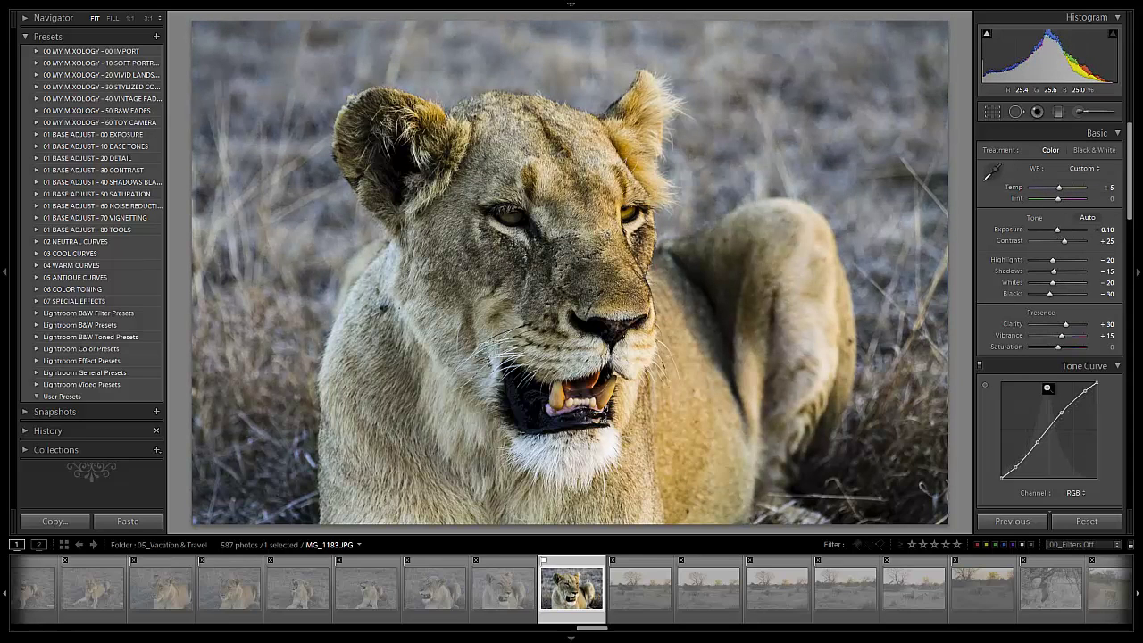
pyautogui.click(1107, 199)
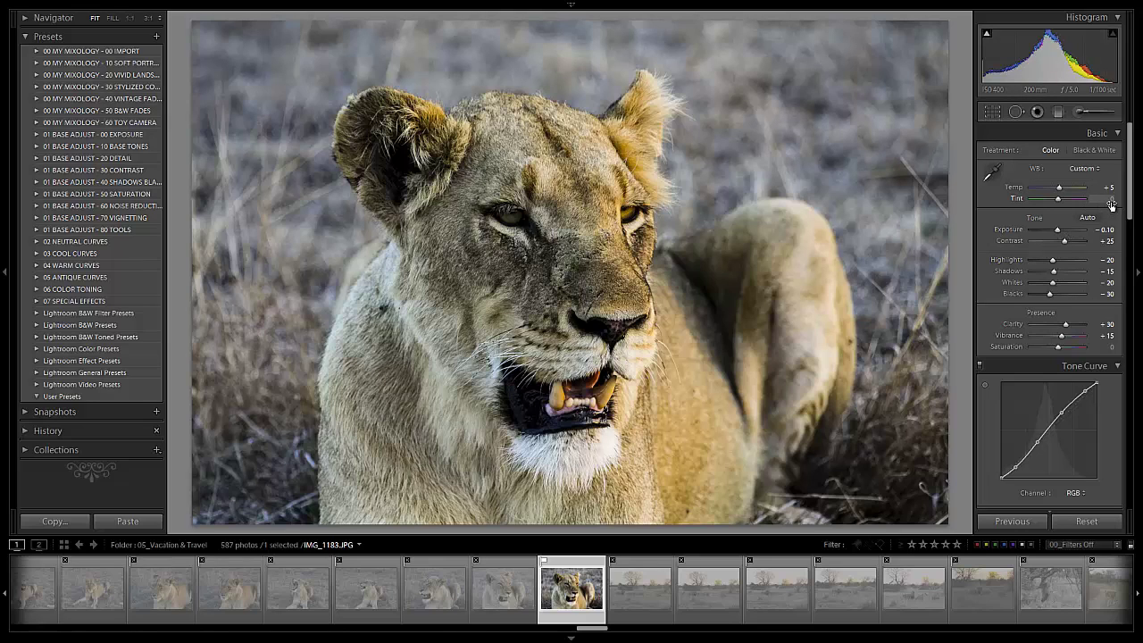
pyautogui.write('2')
pyautogui.press('Tab')
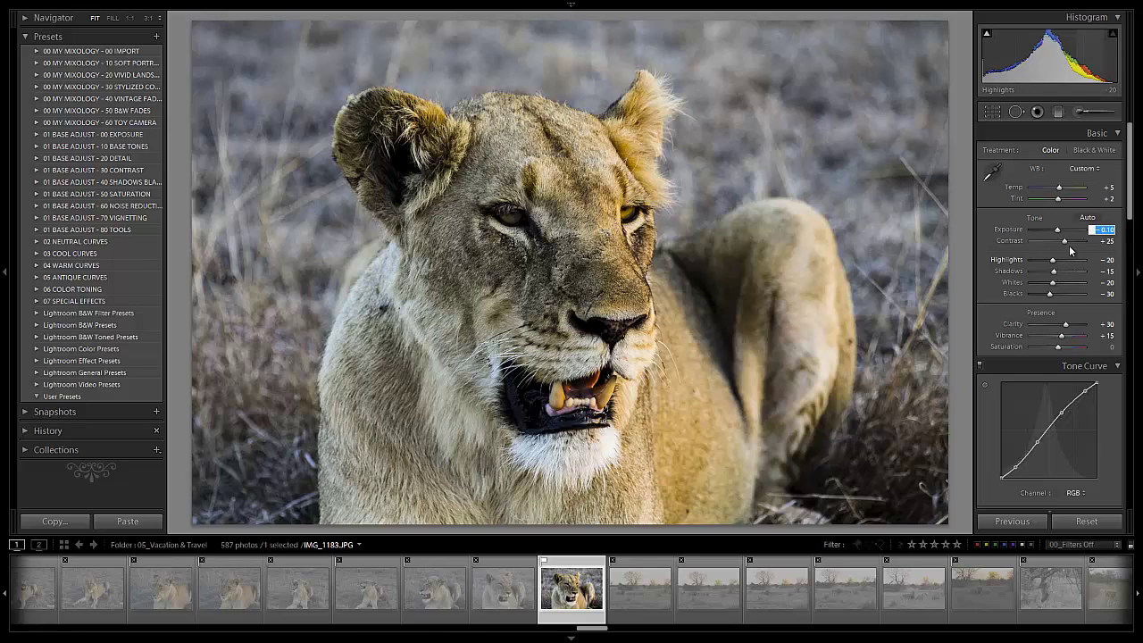
# Step: Try a slightly cooler white balance with Temp at +3
pyautogui.click(1096, 186)
pyautogui.write('3')
pyautogui.press('Tab')
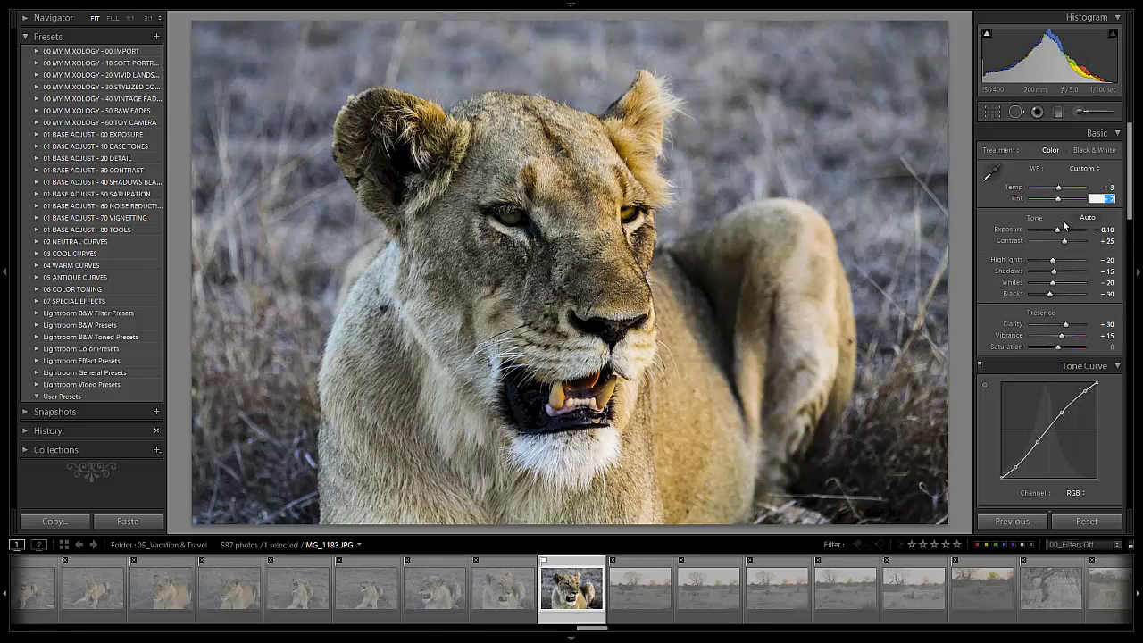
pyautogui.press('Return')
# Step: Try a white balance of Temp +5 with Tint +22, and undo these changes
pyautogui.click(1103, 187)
pyautogui.write('5')
pyautogui.press('Tab')
pyautogui.hotkey('shift', 'Up')
pyautogui.hotkey('shift', 'Up')
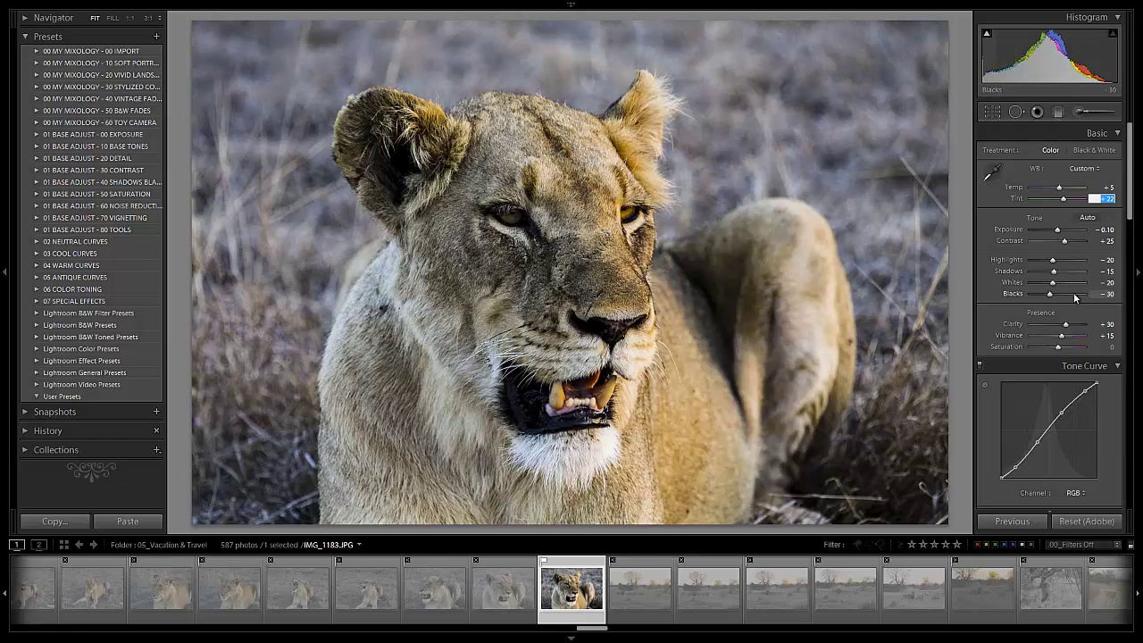
pyautogui.hotkey('ctrl', 'z')
pyautogui.hotkey('ctrl', 'z')
pyautogui.hotkey('ctrl', 'z')
pyautogui.hotkey('ctrl', 'z')
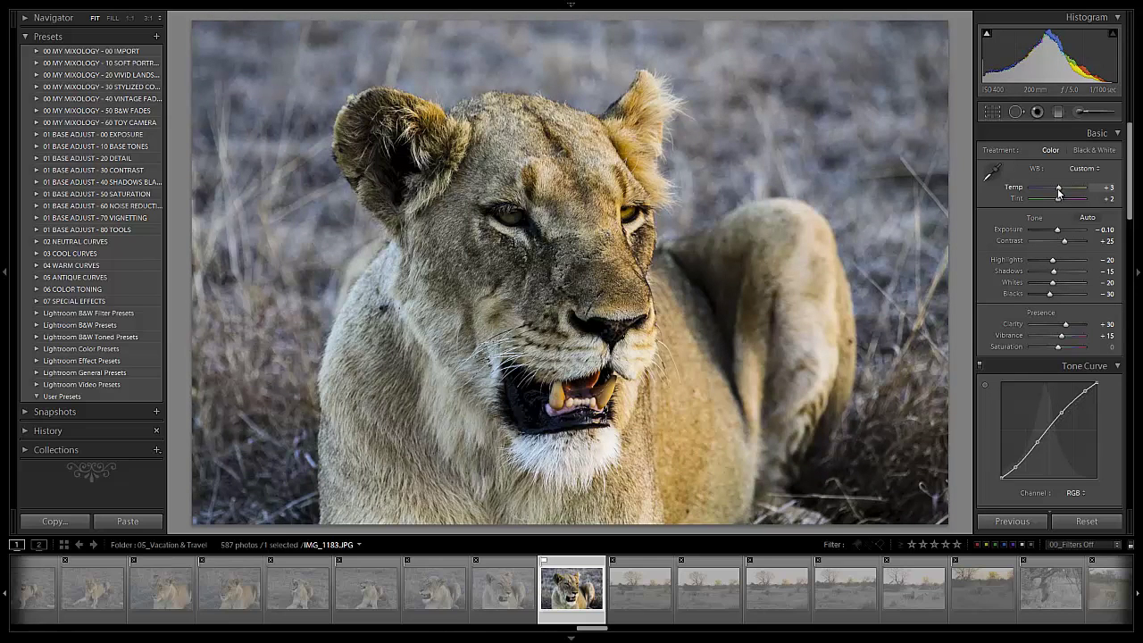
# Step: Set the white balance Temp to +5
pyautogui.click(1096, 186)
pyautogui.write('5')
pyautogui.press('Tab')
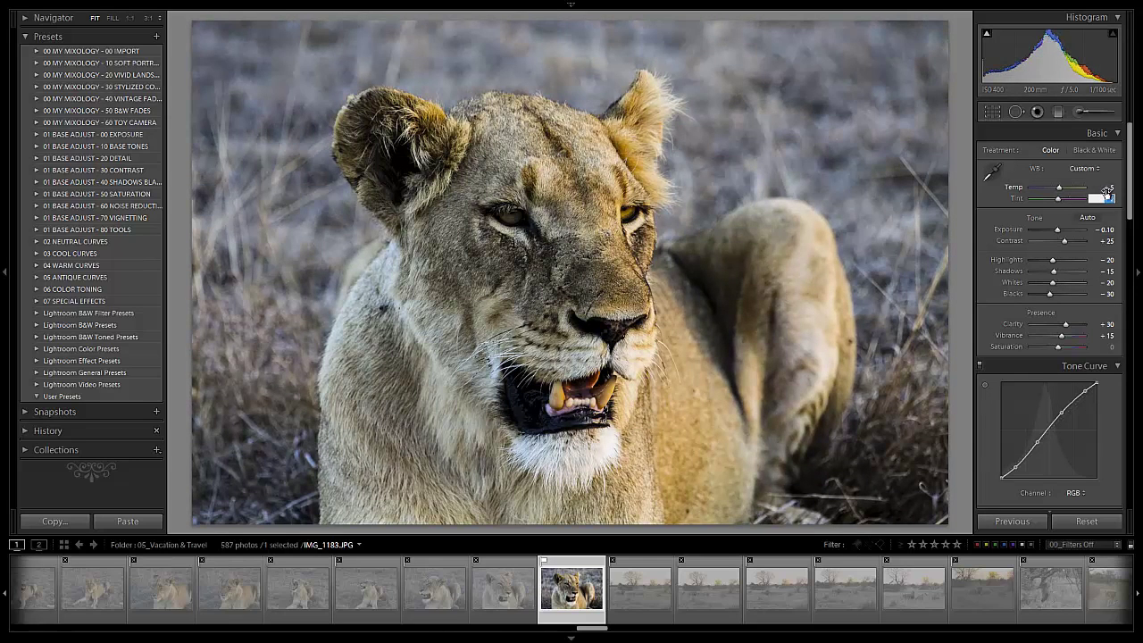
# Step: Try brightening the dark tones with Shadows +30 and Blacks +15, and undo both changes
pyautogui.click(1054, 274)
pyautogui.moveTo(1060, 271); pyautogui.dragTo(1062, 298)
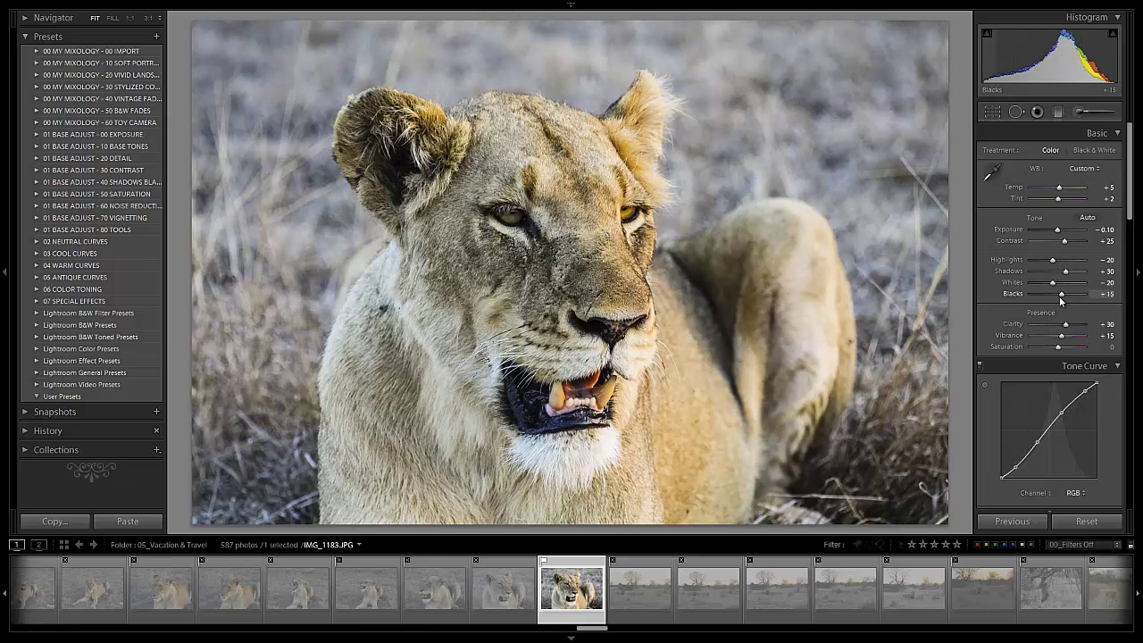
pyautogui.hotkey('ctrl', 'z')
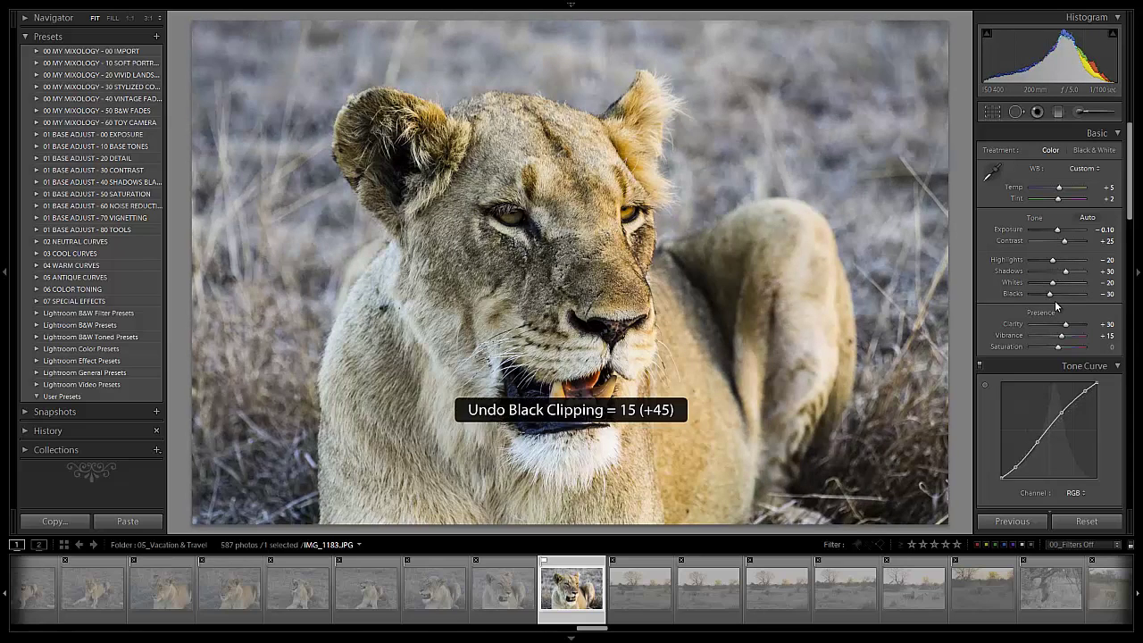
pyautogui.hotkey('ctrl', 'z')
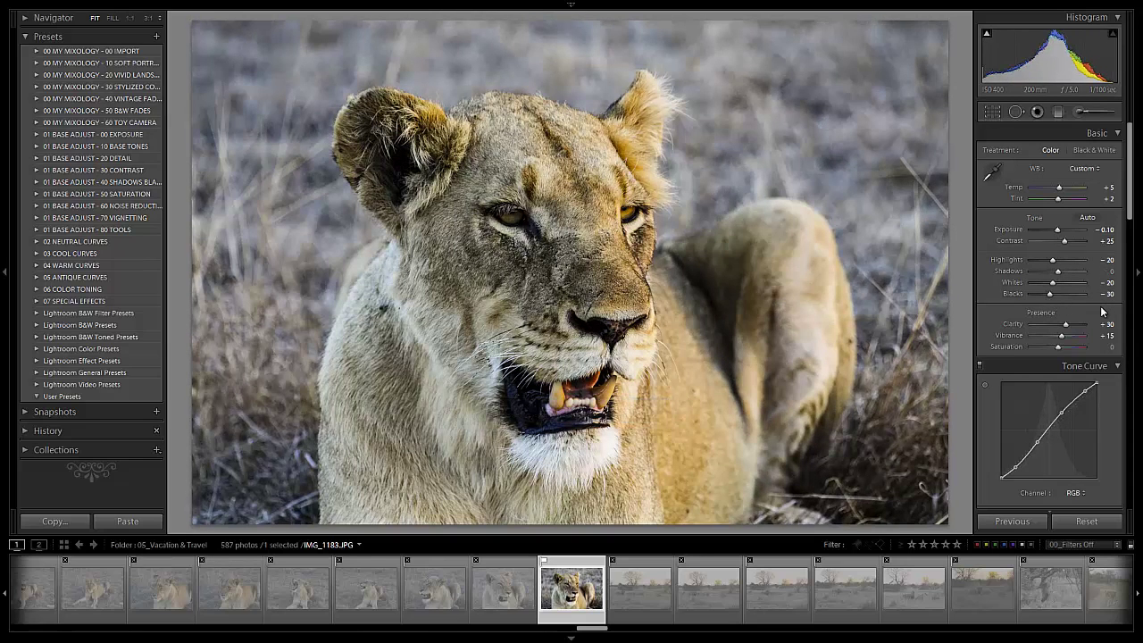
pyautogui.hotkey('ctrl', 'z')
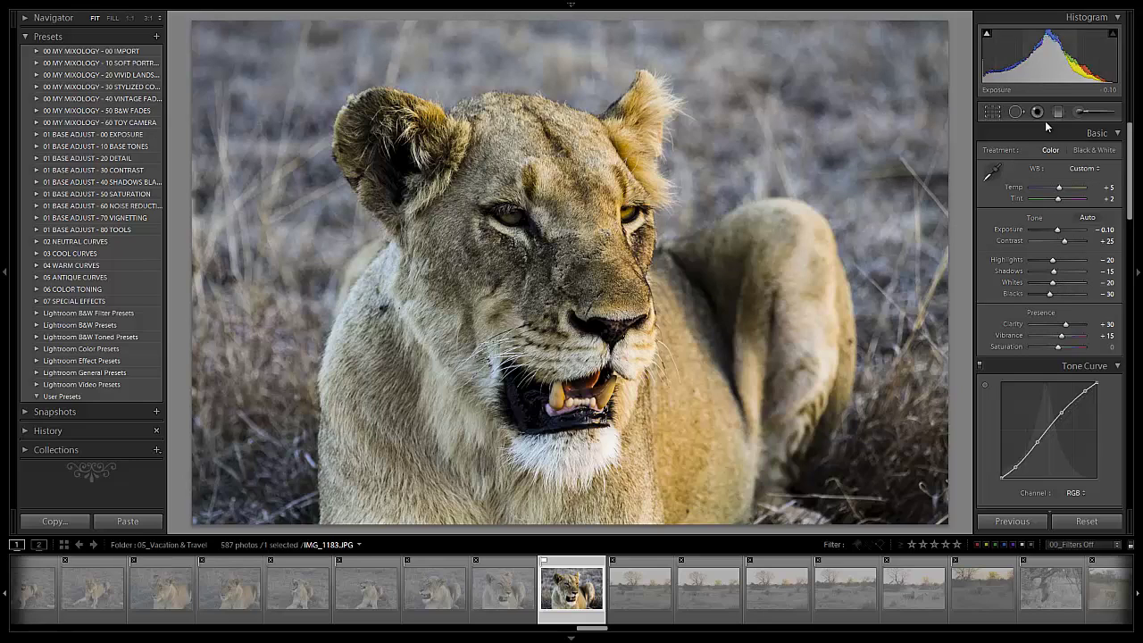
# Step: Raise the Blacks to −20 and the Shadows to −10, checking the shadow clipping overlay before and after
pyautogui.press('j')
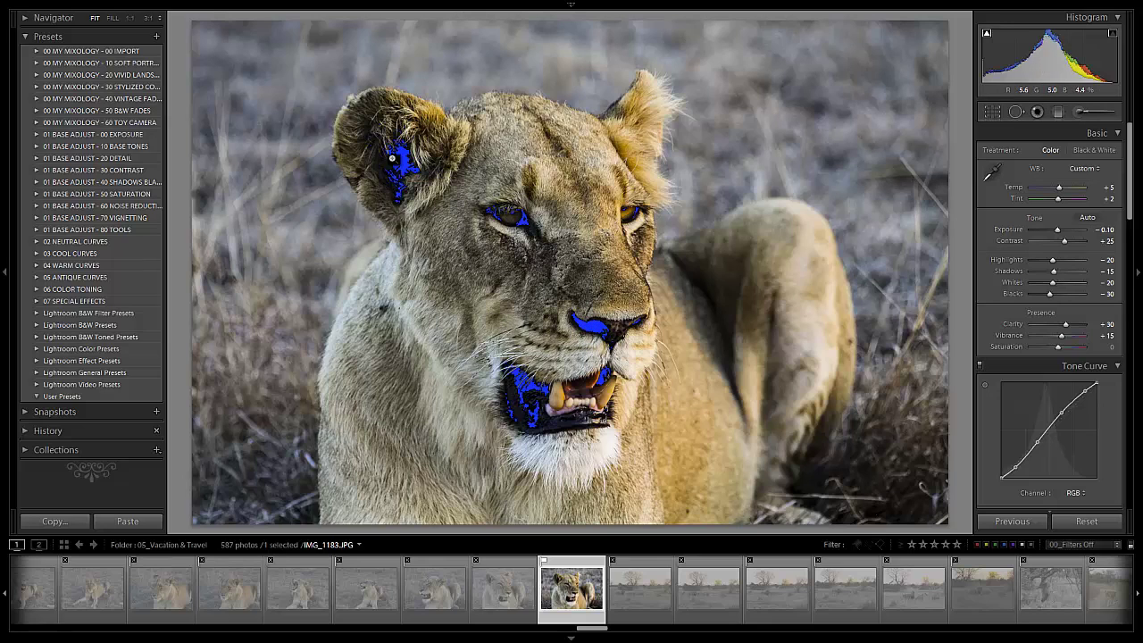
pyautogui.press('j')
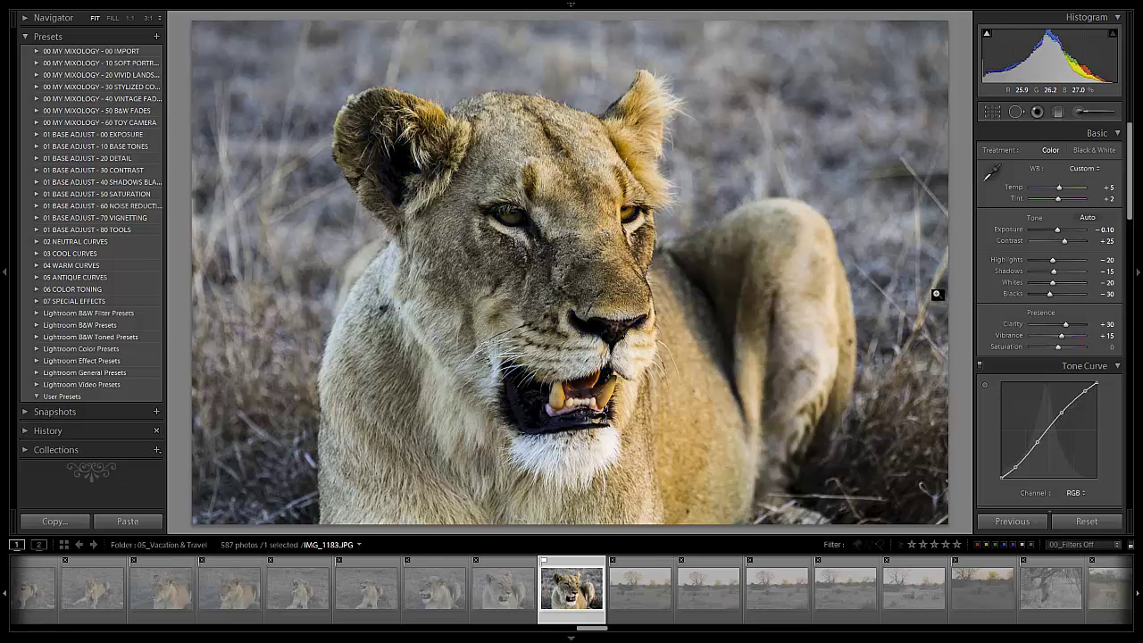
pyautogui.scroll(2, 1061, 292)
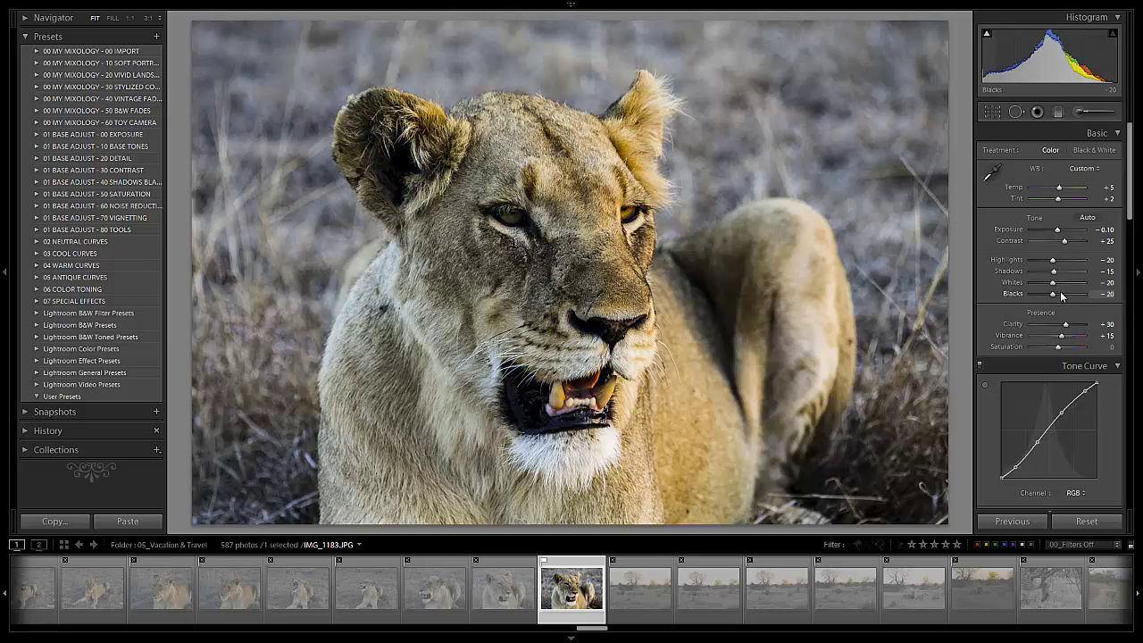
pyautogui.scroll(1, 1069, 275)
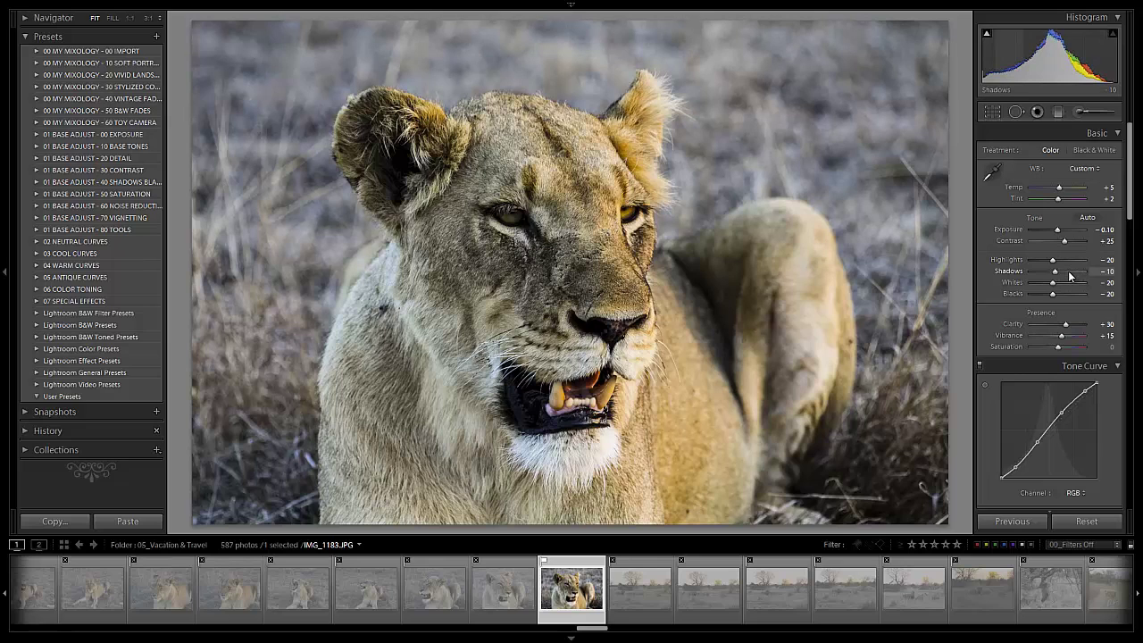
pyautogui.press('j')
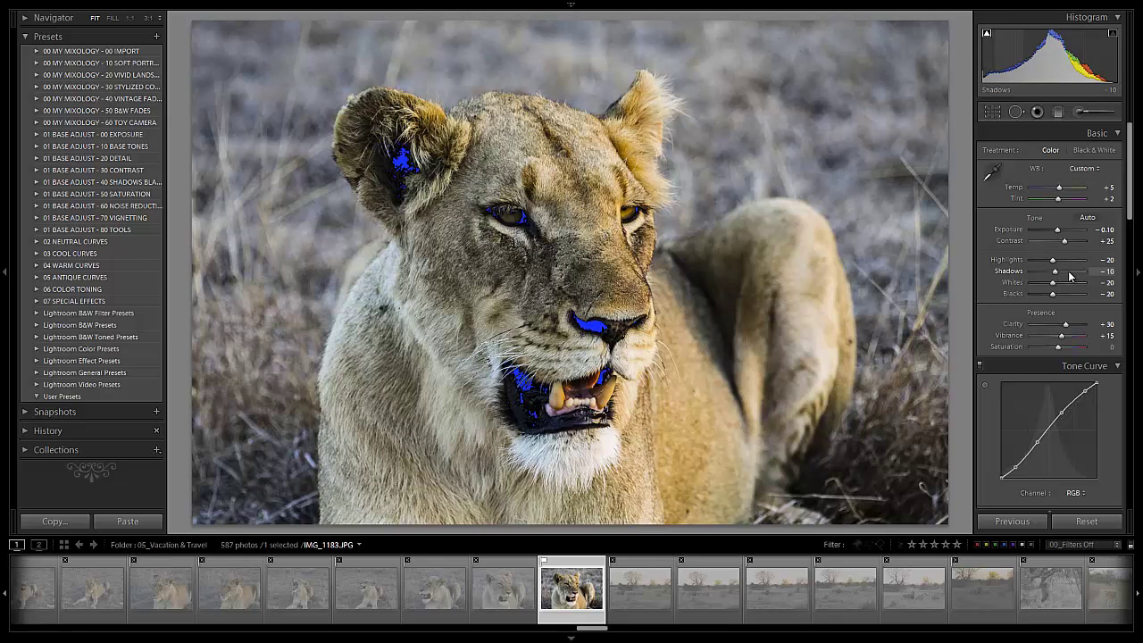
pyautogui.press('j')
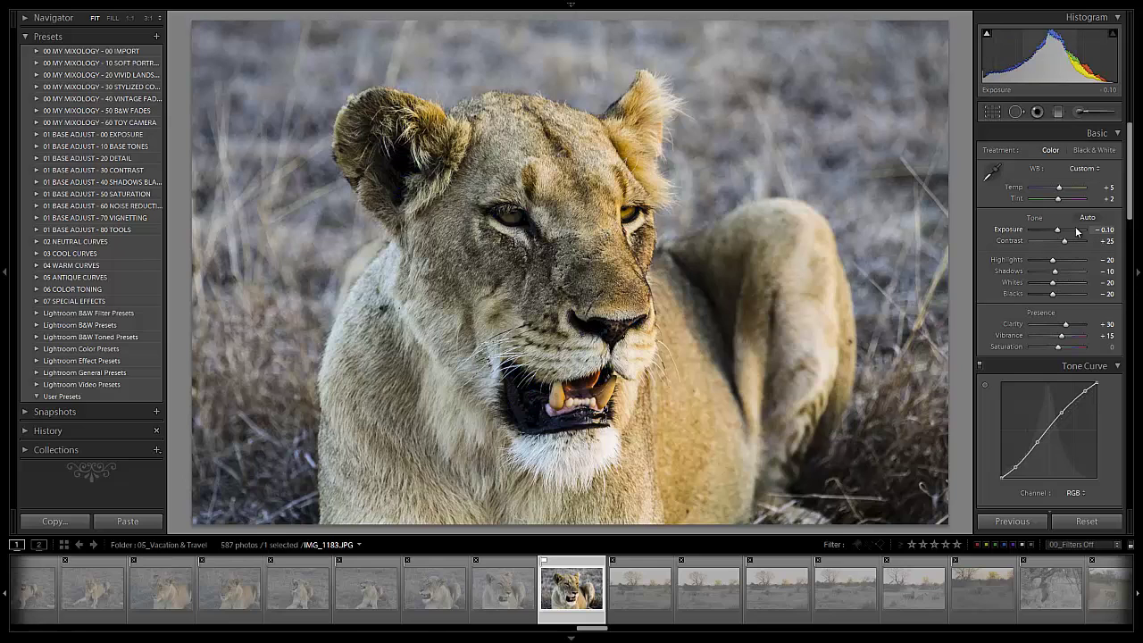
# Step: Reset the Vibrance to 0 and set the Saturation to +10 instead
pyautogui.scroll(-5, 1076, 232)
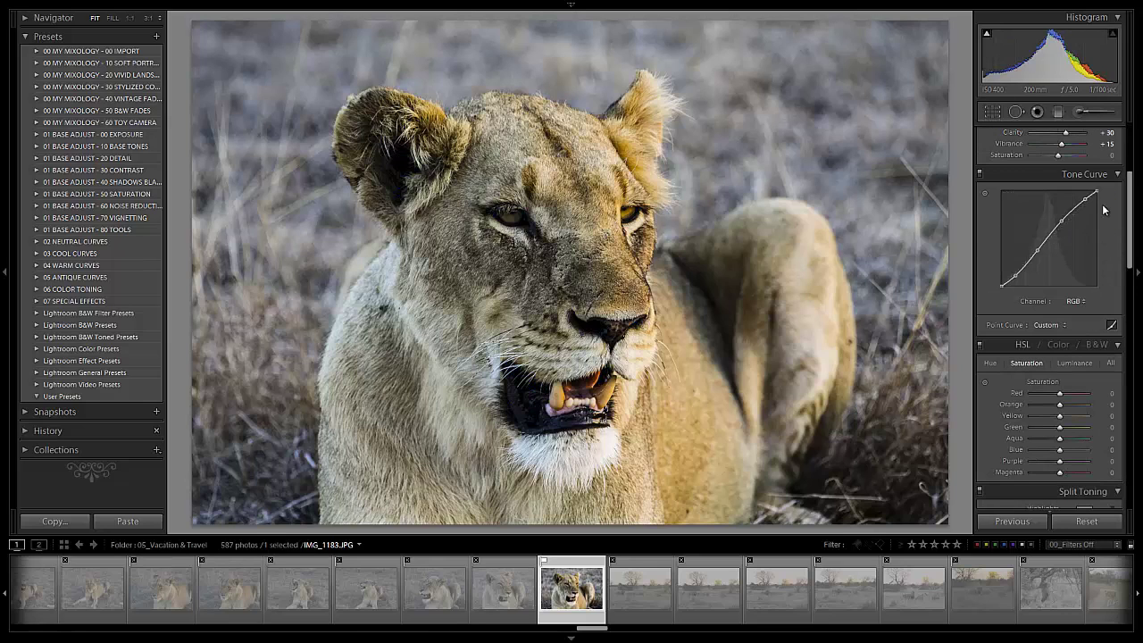
pyautogui.scroll(2, 1080, 241)
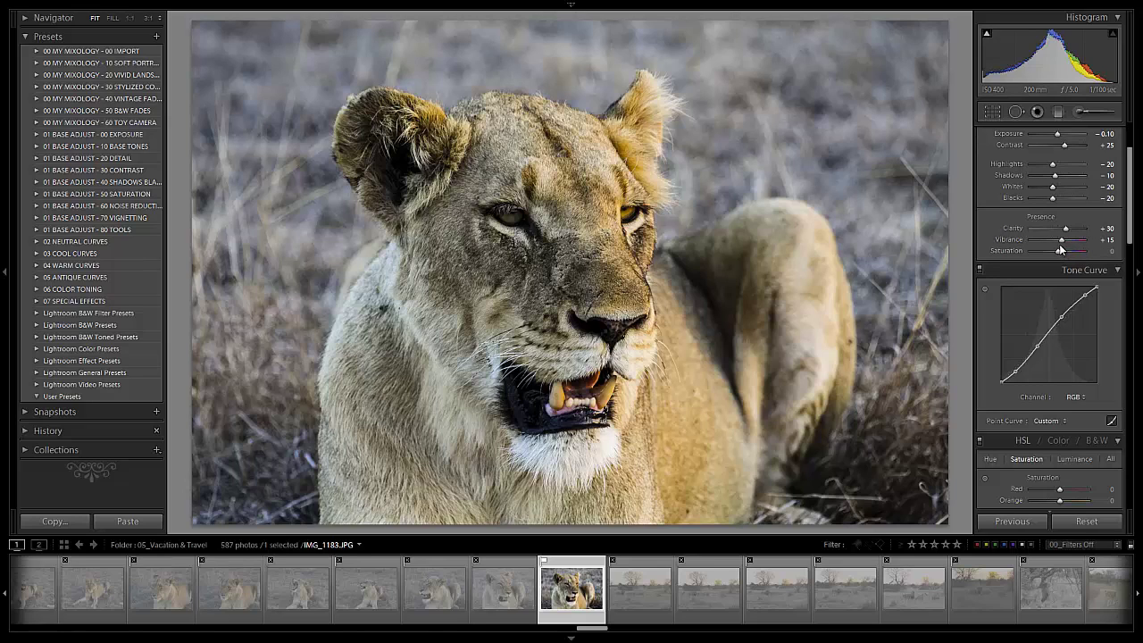
pyautogui.doubleClick(1061, 241)
pyautogui.scroll(2, 1084, 286)
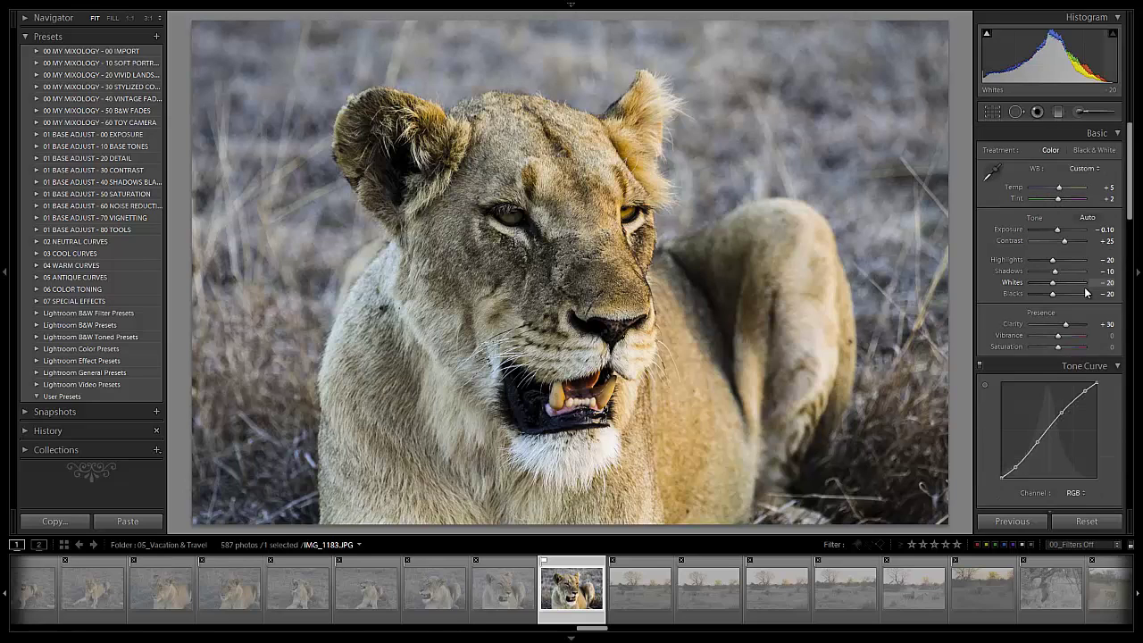
pyautogui.scroll(-2, 1076, 304)
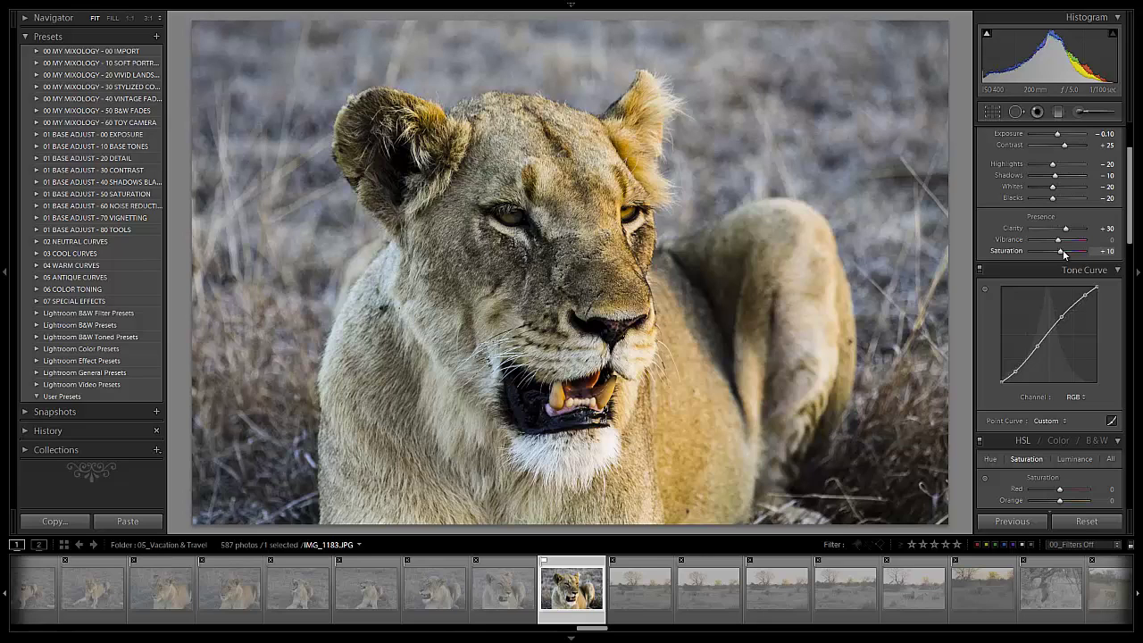
pyautogui.doubleClick(1063, 249)
# Step: Review the photo's Detail, Lens Corrections, Effects and Camera Calibration settings
pyautogui.scroll(-10, 1096, 339)
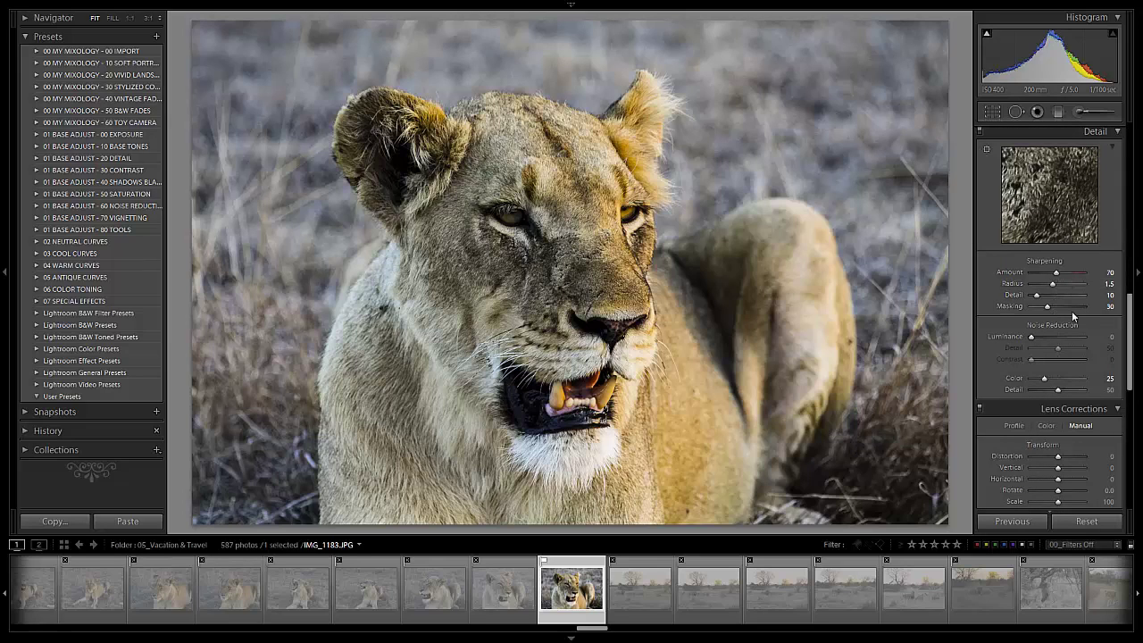
pyautogui.scroll(-3, 1060, 377)
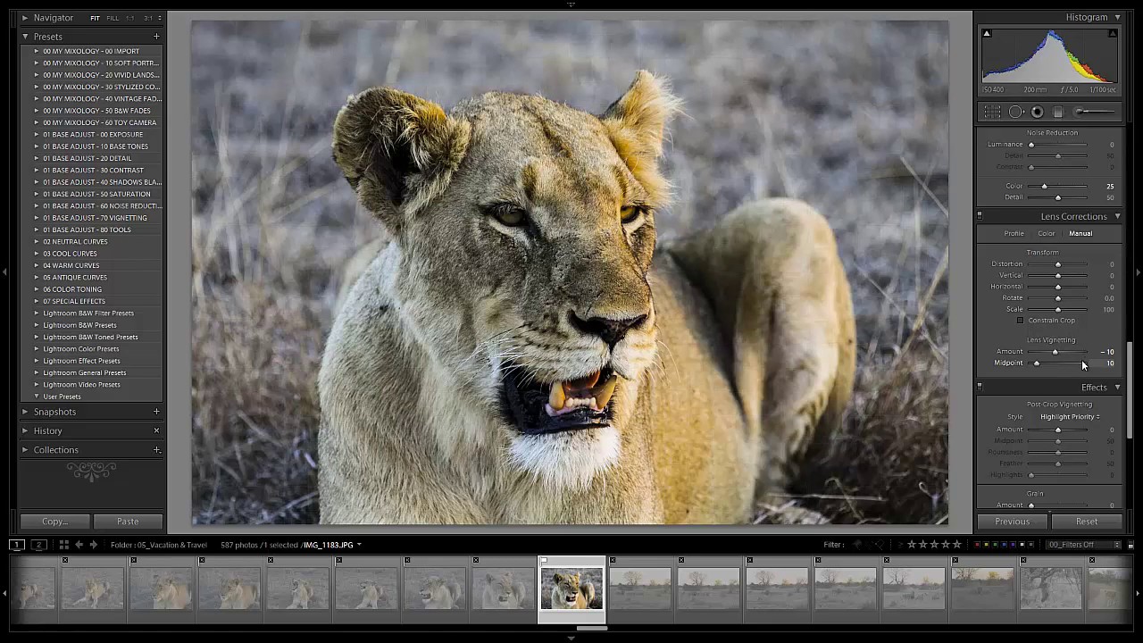
pyautogui.scroll(-4, 1081, 359)
pyautogui.scroll(6, 1073, 328)
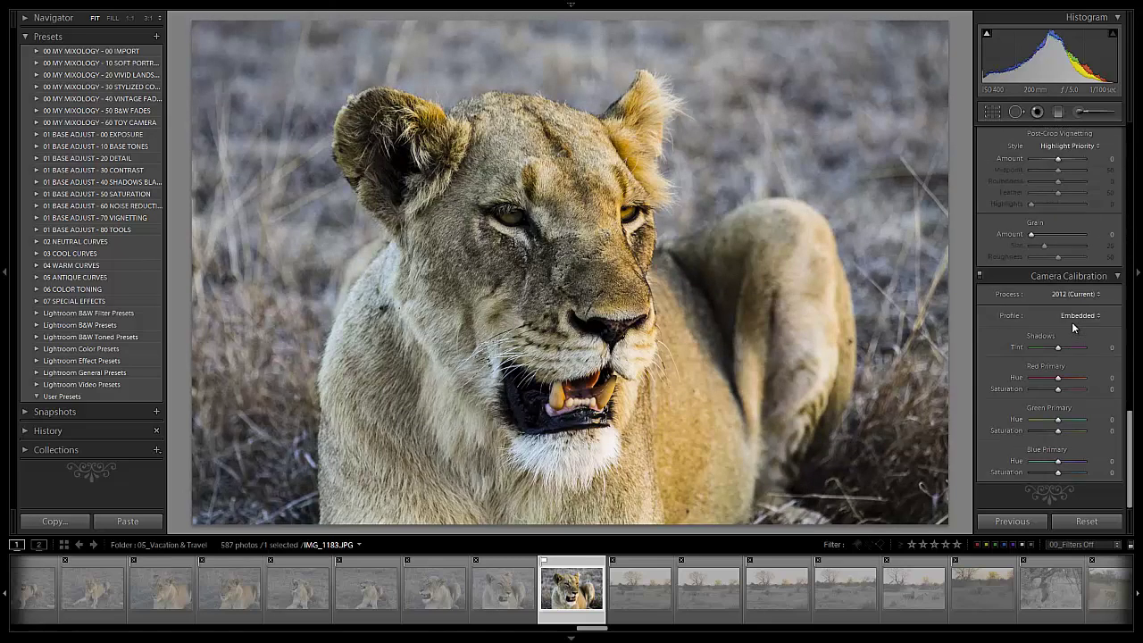
pyautogui.scroll(5, 1070, 423)
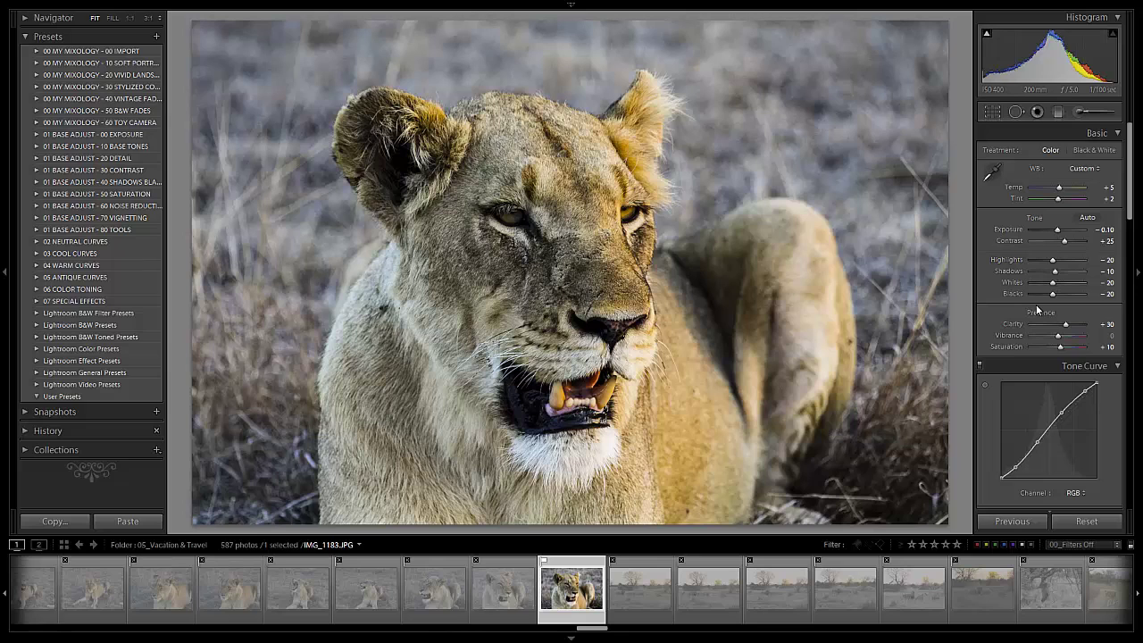
# Step: Paint the lioness's left canine tooth using an adjustment brush with the 27 Teeth Whitener effect
pyautogui.click(1077, 112)
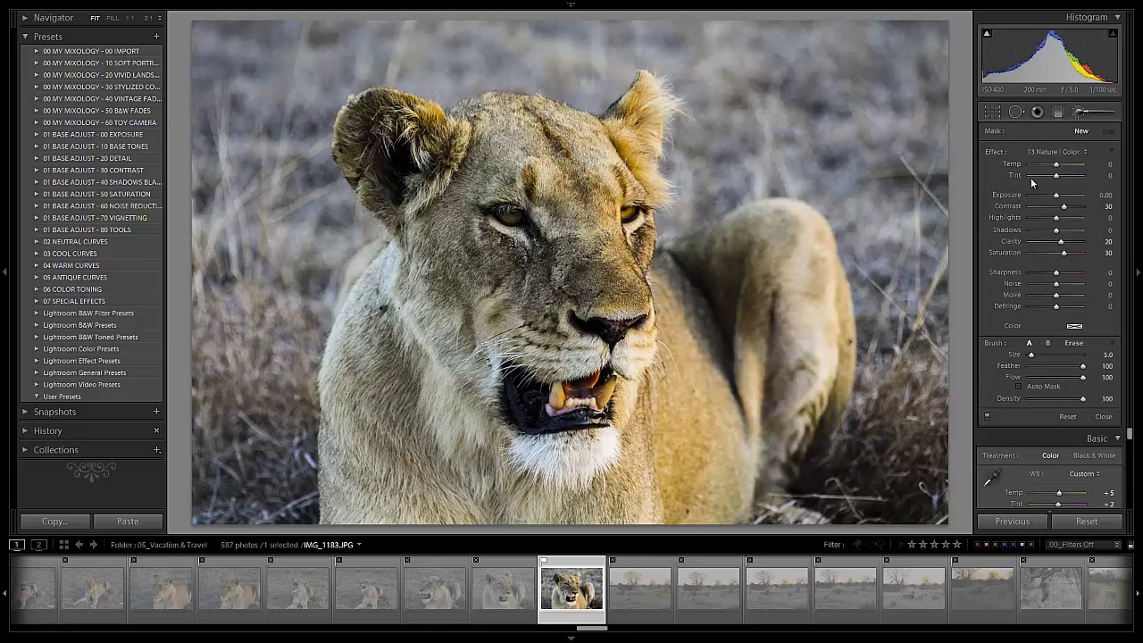
pyautogui.click(1074, 151)
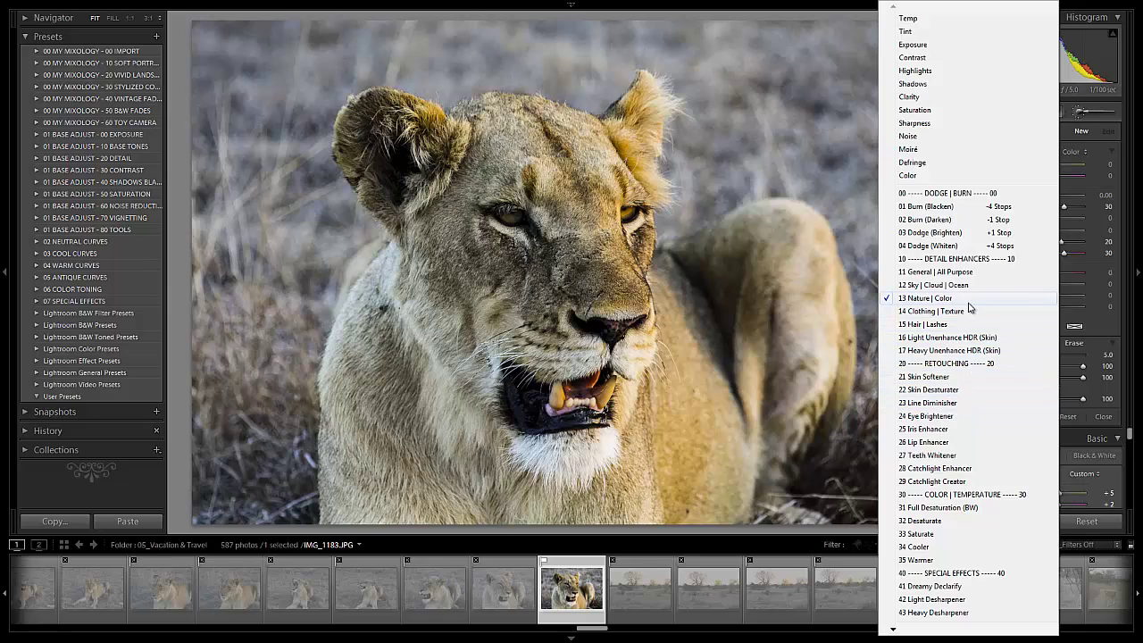
pyautogui.click(946, 454)
pyautogui.click(571, 407)
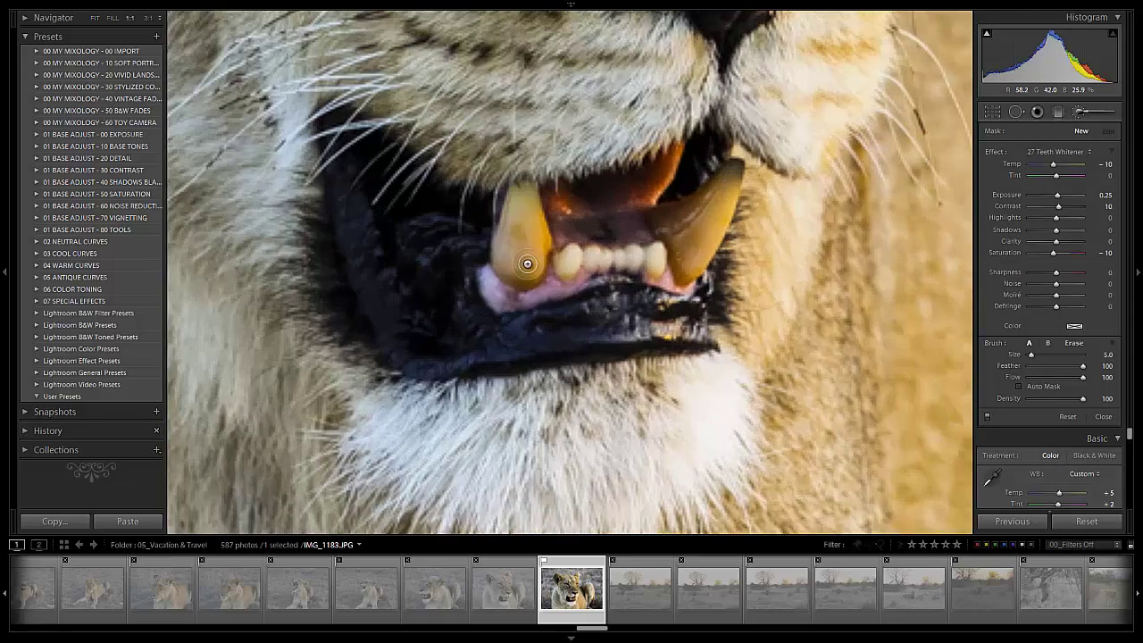
pyautogui.press(']')
pyautogui.press(']')
pyautogui.moveTo(505, 252)
pyautogui.mouseDown()
pyautogui.moveTo(523, 193)
pyautogui.moveTo(529, 246)
pyautogui.moveTo(524, 186)
pyautogui.moveTo(544, 243)
pyautogui.moveTo(531, 266)
pyautogui.moveTo(518, 236)
pyautogui.moveTo(520, 275)
pyautogui.moveTo(537, 265)
pyautogui.moveTo(523, 280)
pyautogui.moveTo(509, 240)
pyautogui.moveTo(518, 208)
pyautogui.moveTo(543, 253)
pyautogui.mouseUp()
# Step: Whiten the small lower front teeth and the right canine using a smaller brush, size 5.0
pyautogui.press('[')
pyautogui.press('[')
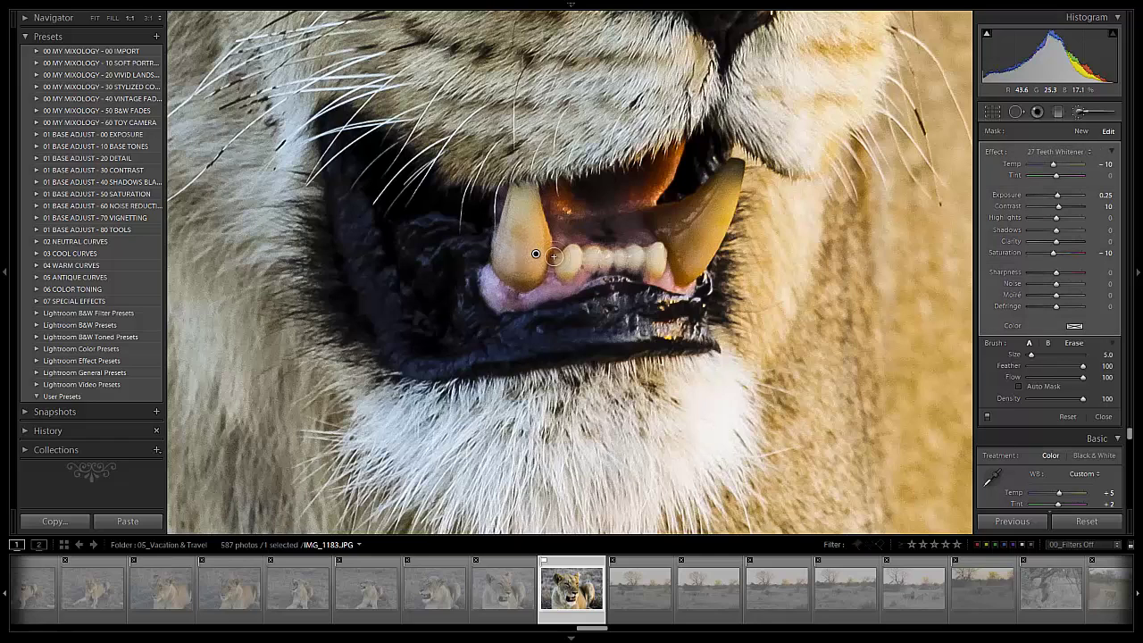
pyautogui.moveTo(632, 258); pyautogui.dragTo(657, 259)
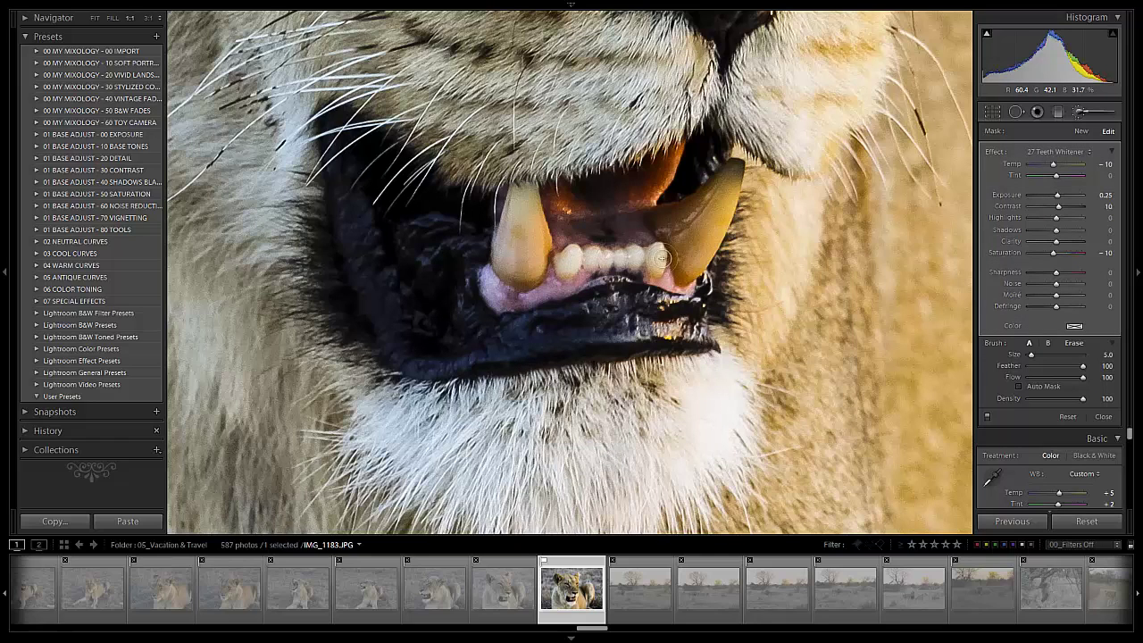
pyautogui.moveTo(661, 211)
pyautogui.mouseDown()
pyautogui.moveTo(733, 167)
pyautogui.moveTo(683, 272)
pyautogui.moveTo(736, 166)
pyautogui.moveTo(685, 273)
pyautogui.moveTo(663, 220)
pyautogui.moveTo(720, 184)
pyautogui.moveTo(683, 243)
pyautogui.moveTo(711, 210)
pyautogui.moveTo(695, 244)
pyautogui.moveTo(733, 167)
pyautogui.moveTo(684, 272)
pyautogui.moveTo(673, 246)
pyautogui.moveTo(674, 265)
pyautogui.moveTo(672, 250)
pyautogui.moveTo(656, 266)
pyautogui.moveTo(557, 266)
pyautogui.moveTo(510, 283)
pyautogui.moveTo(514, 207)
pyautogui.mouseUp()
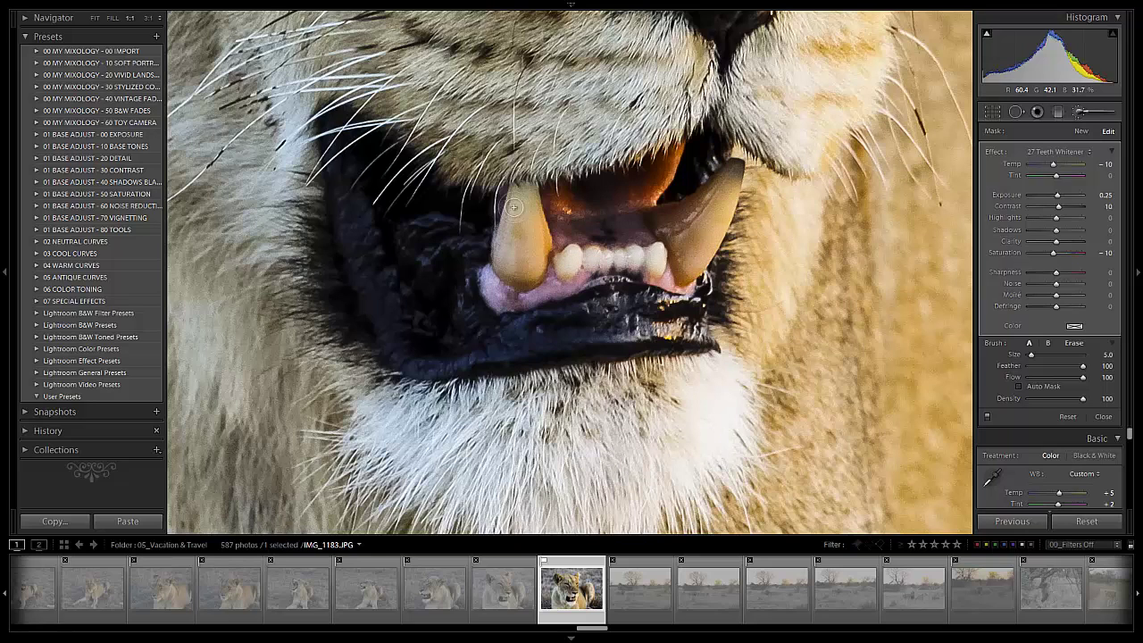
# Step: Erase whitening spill around the lower front teeth and tune the teeth adjustment to Temp −13 and Exposure 0.35
pyautogui.press('alt')
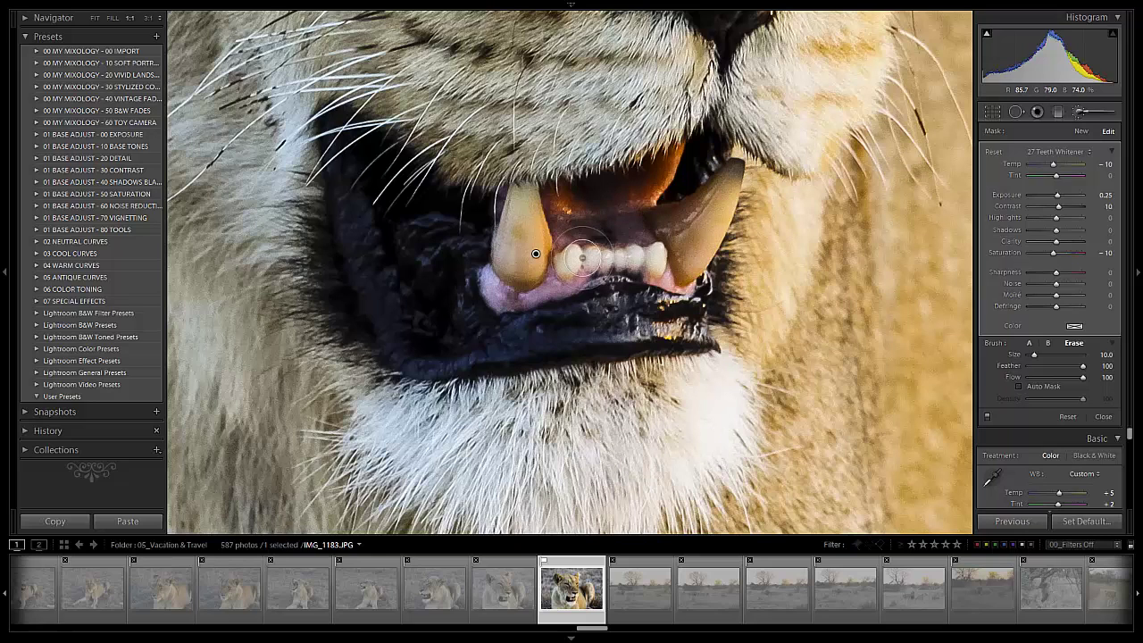
pyautogui.press('[')
pyautogui.press('[')
pyautogui.press('[')
pyautogui.moveTo(581, 258)
pyautogui.mouseDown()
pyautogui.moveTo(619, 252)
pyautogui.moveTo(636, 279)
pyautogui.moveTo(630, 244)
pyautogui.mouseUp()
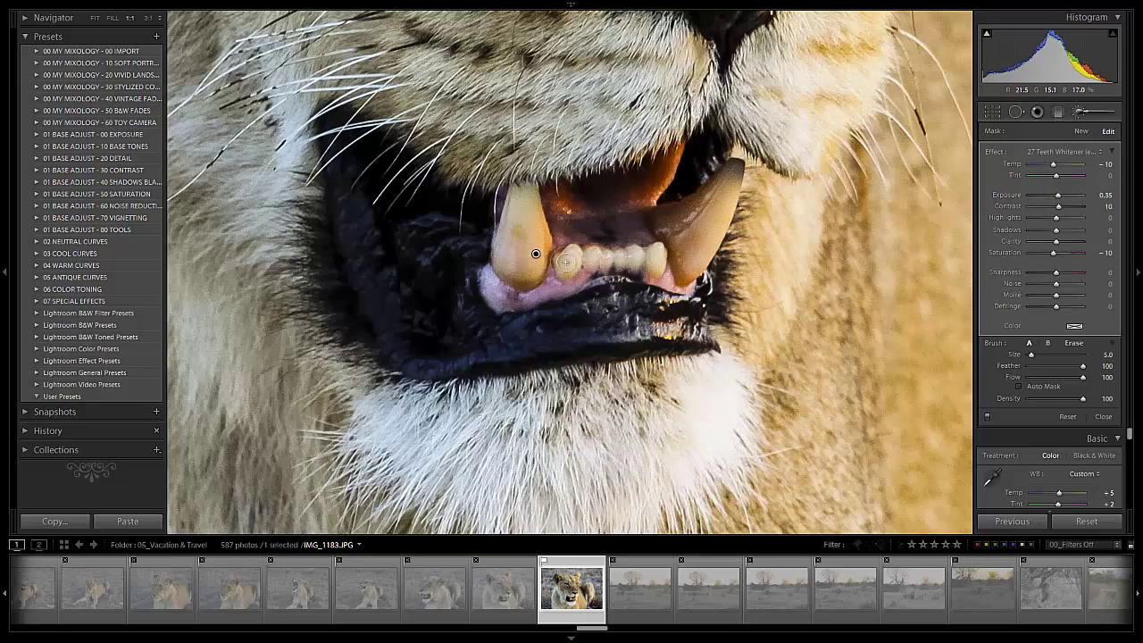
pyautogui.press('alt')
pyautogui.press('z')
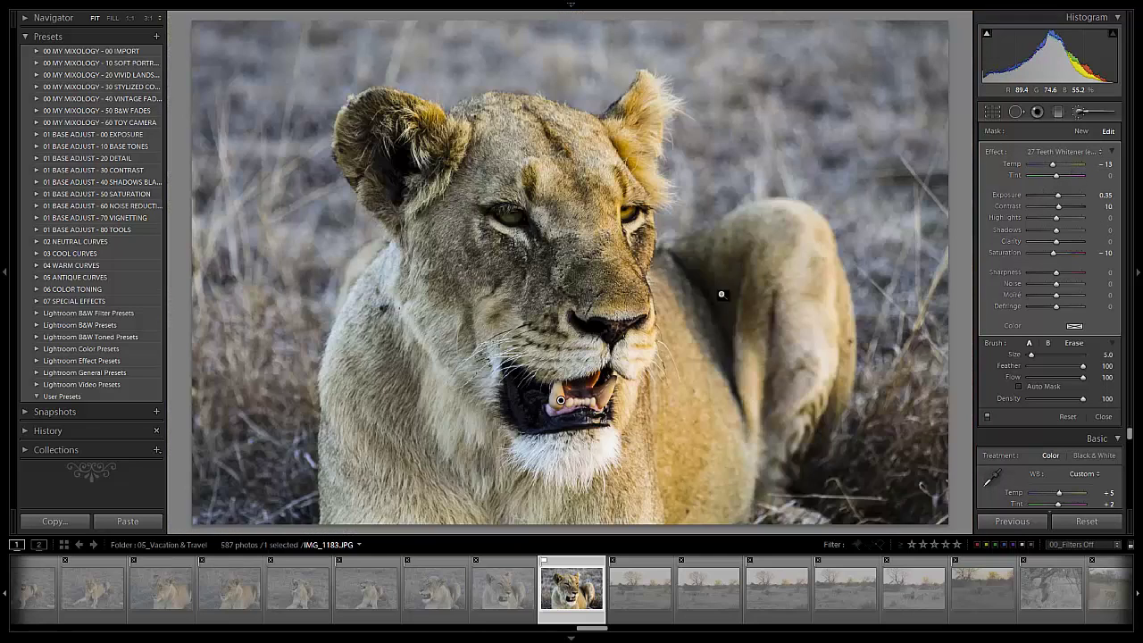
# Step: Start a new adjustment brush with the 24 Eye Brightener effect and paint the iris of the shaded left eye
pyautogui.click(1084, 113)
pyautogui.click(1084, 113)
pyautogui.click(1045, 154)
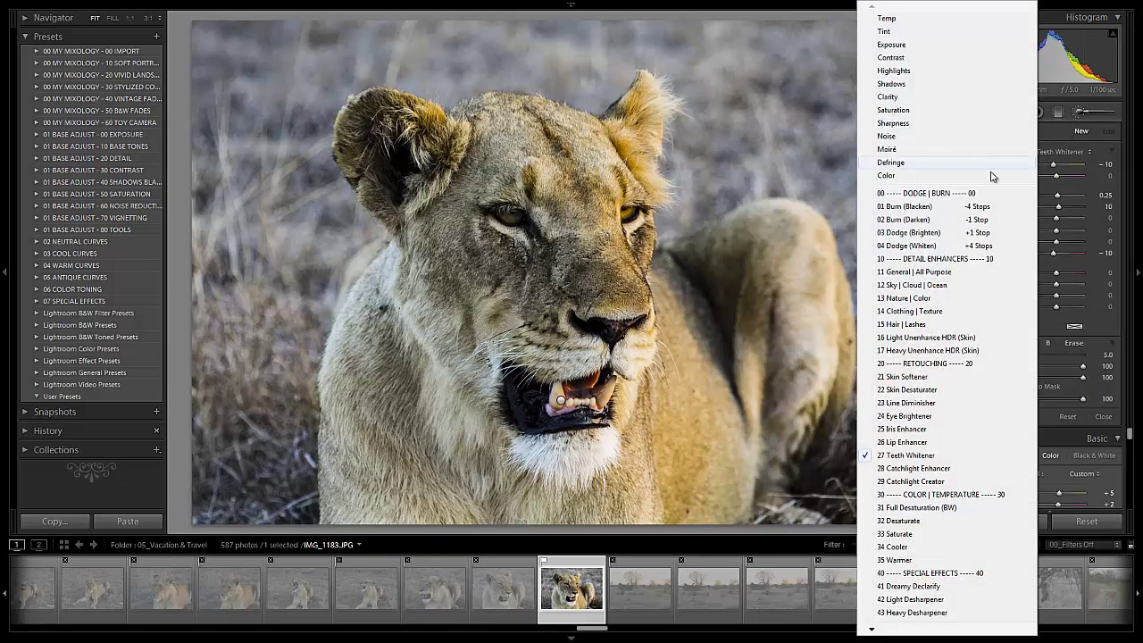
pyautogui.click(925, 416)
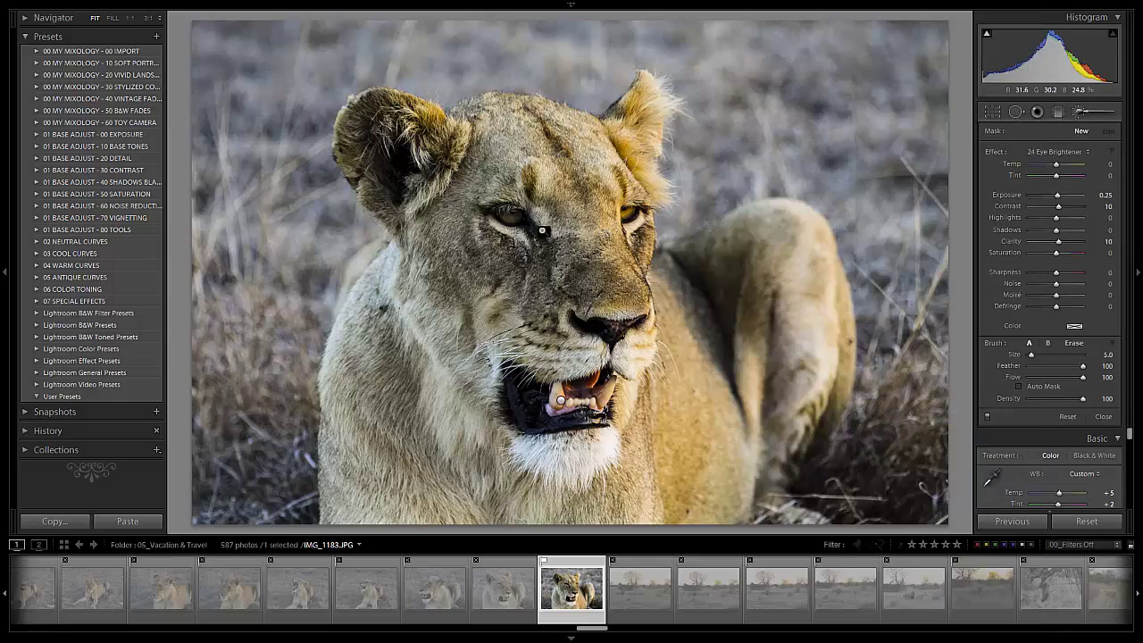
pyautogui.press('z')
pyautogui.scroll(2, 506, 235)
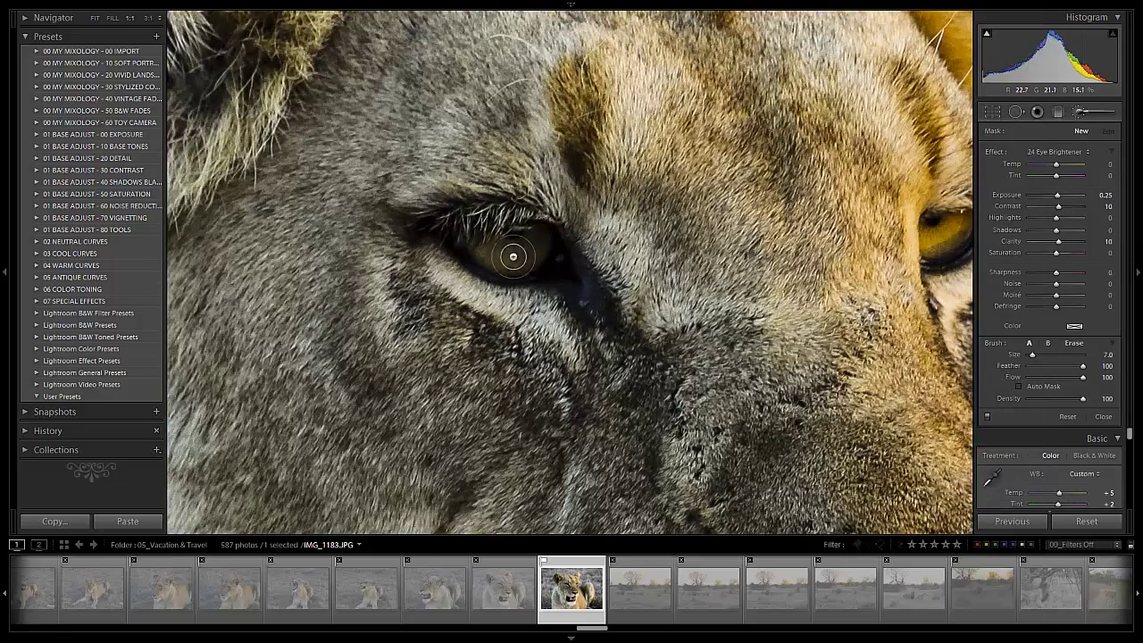
pyautogui.moveTo(514, 256)
pyautogui.mouseDown()
pyautogui.moveTo(541, 237)
pyautogui.moveTo(537, 254)
pyautogui.moveTo(545, 230)
pyautogui.moveTo(526, 255)
pyautogui.mouseUp()
pyautogui.scroll(-1, 467, 253)
pyautogui.moveTo(483, 256); pyautogui.dragTo(537, 252)
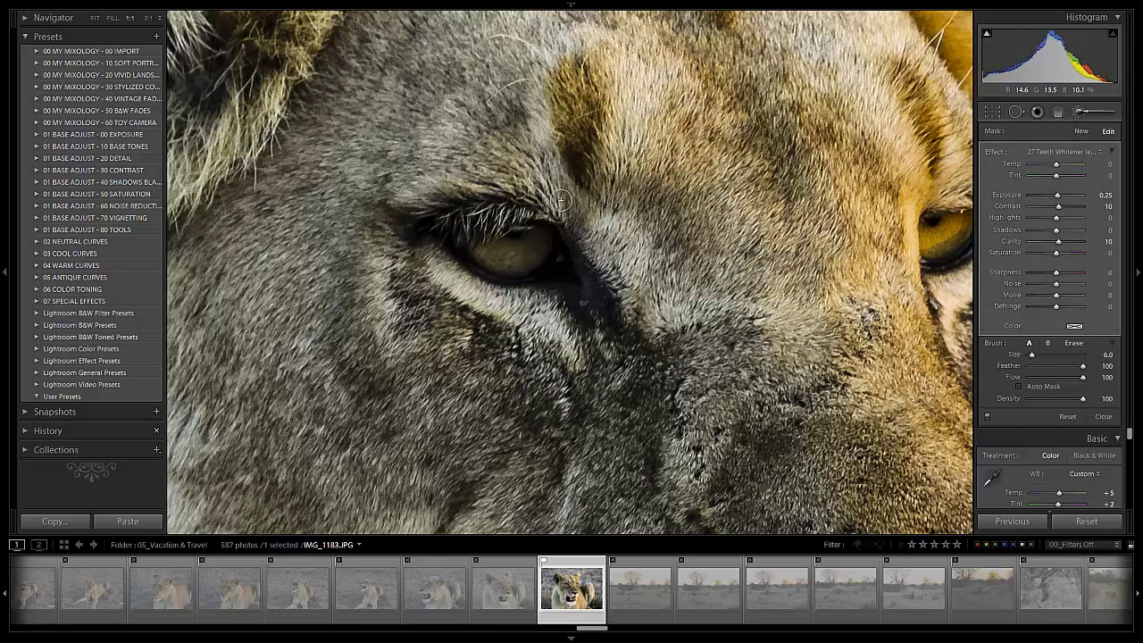
# Step: Erase brightening around the left eye's edge and strengthen the eye adjustment to Exposure 0.91, Contrast 50 and Clarity 19
pyautogui.press('alt')
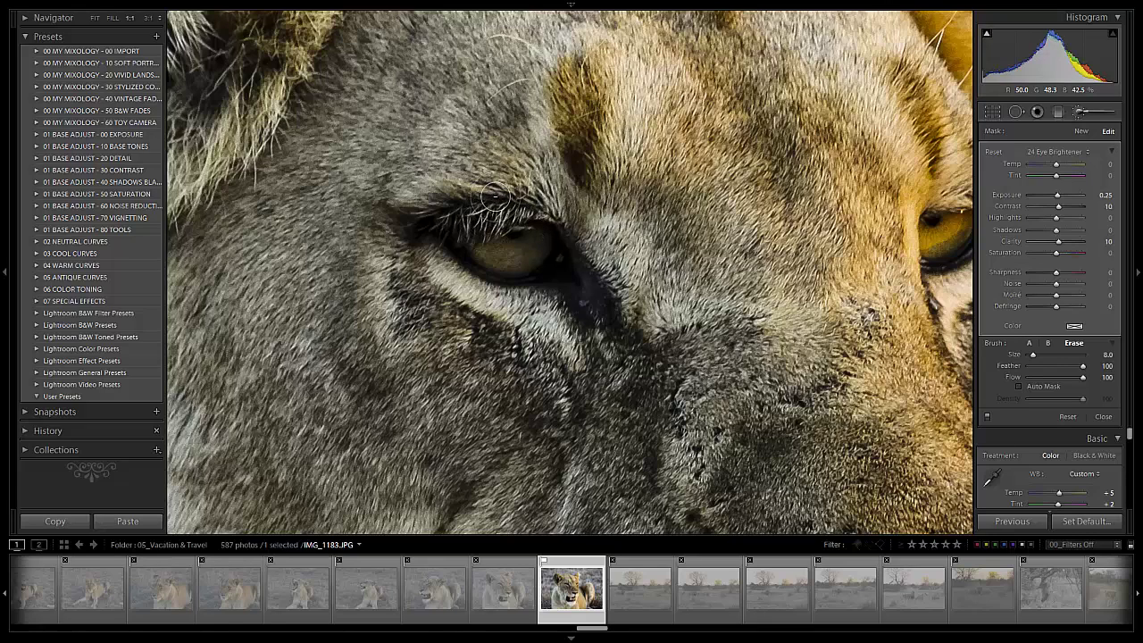
pyautogui.scroll(-2, 447, 209)
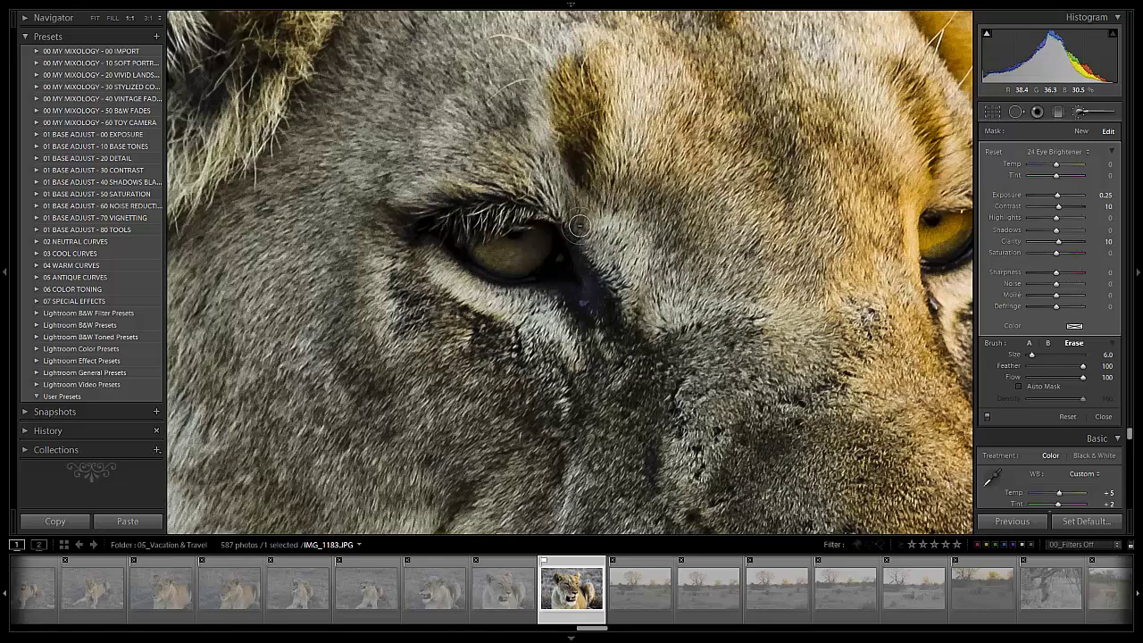
pyautogui.moveTo(579, 227); pyautogui.dragTo(448, 265)
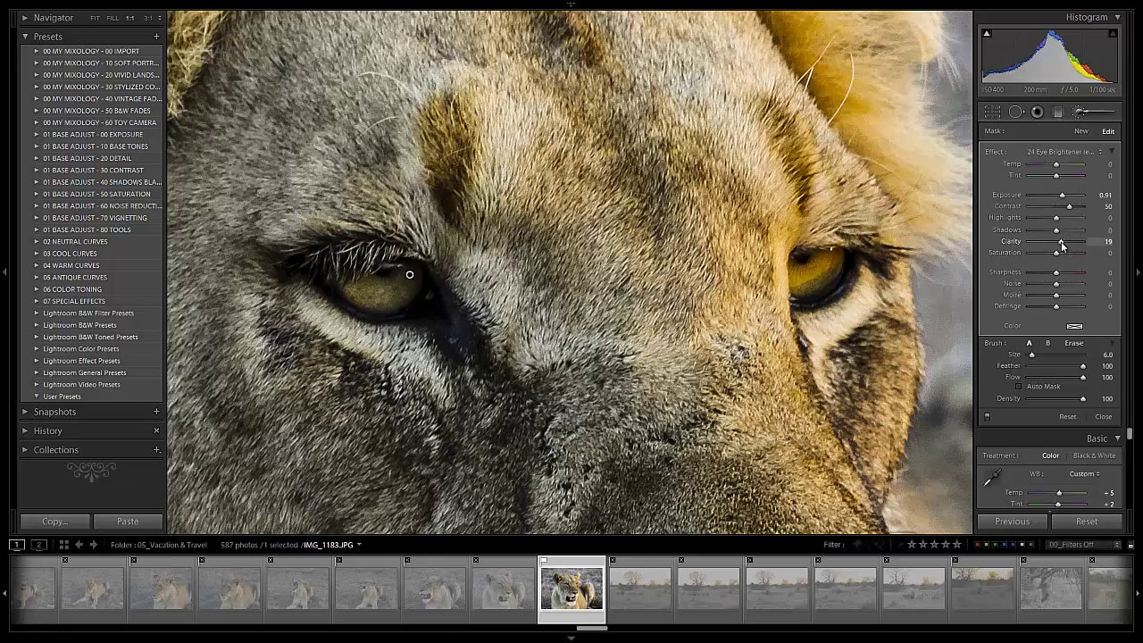
pyautogui.click(1076, 112)
pyautogui.click(779, 299)
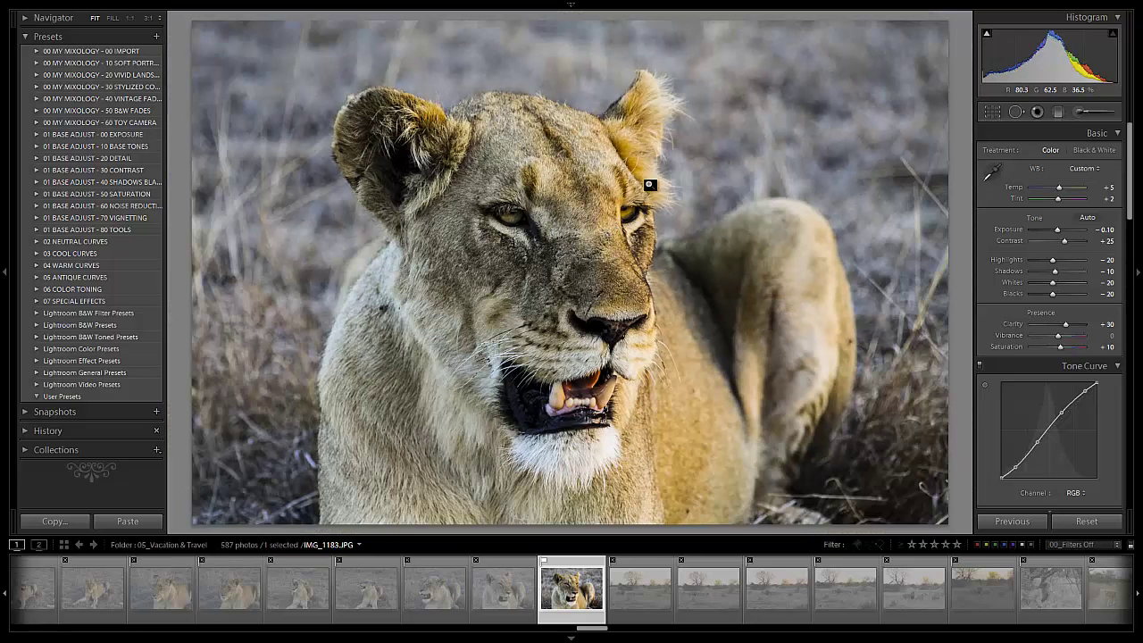
# Step: Paint the 13 Nature | Color effect over the grassy background, reducing the brush to size 12 near the lioness
pyautogui.click(1085, 111)
pyautogui.click(1056, 151)
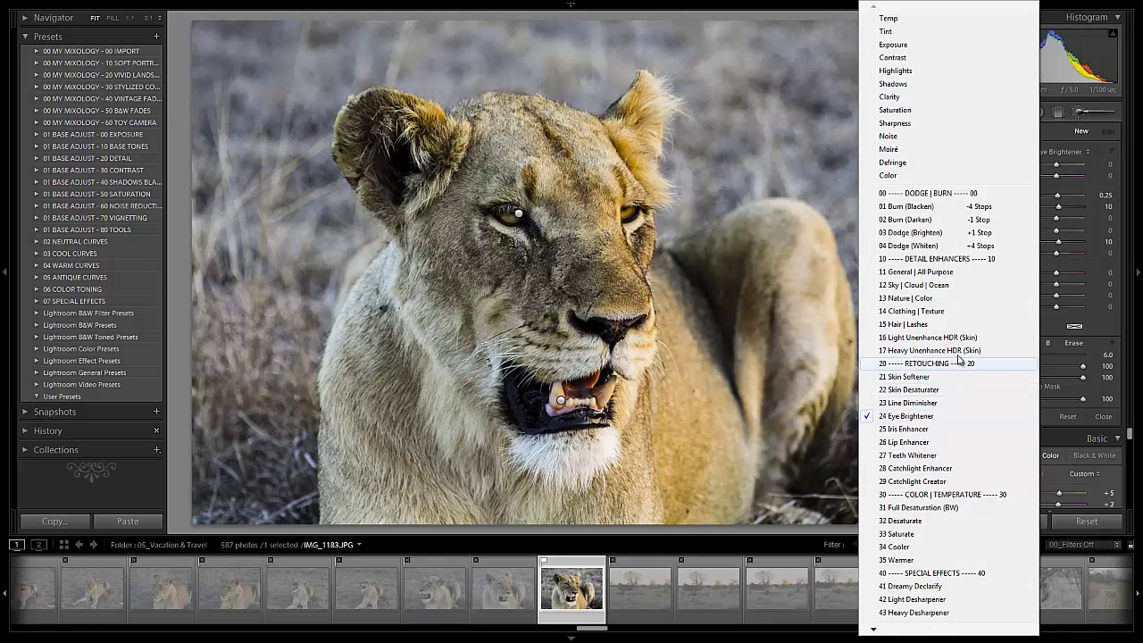
pyautogui.click(932, 298)
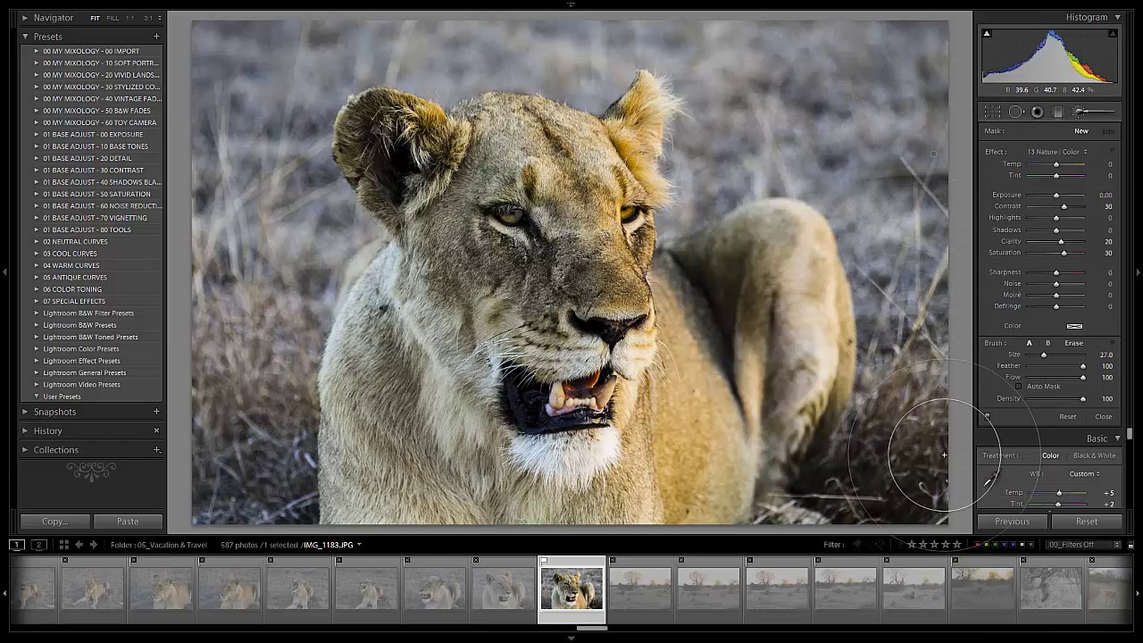
pyautogui.scroll(4, 907, 488)
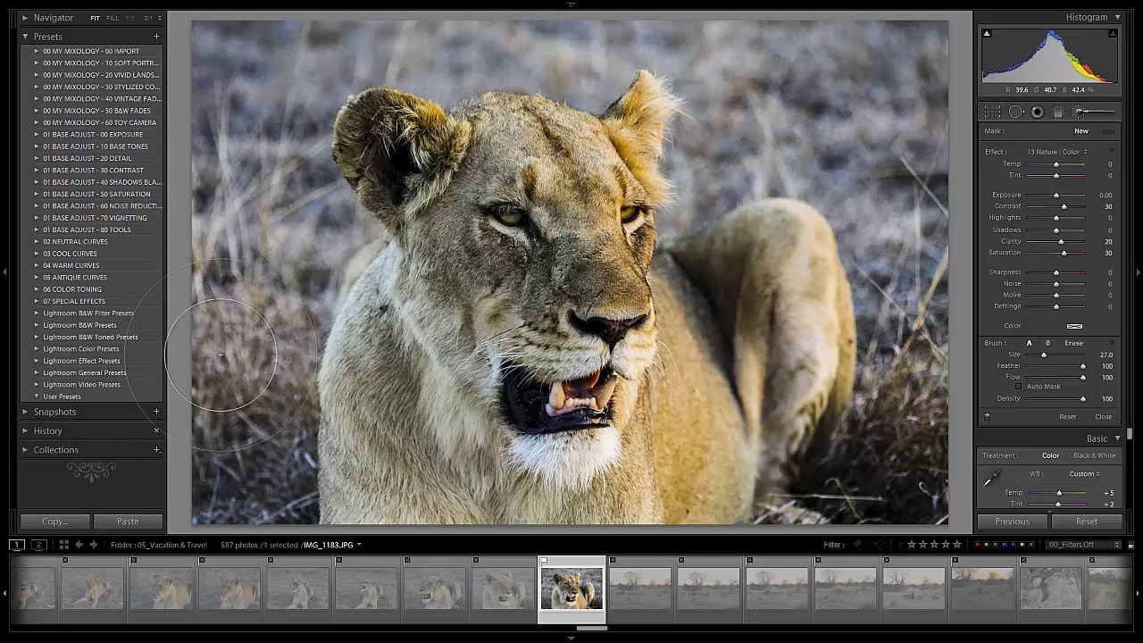
pyautogui.moveTo(220, 53)
pyautogui.mouseDown()
pyautogui.moveTo(394, 3)
pyautogui.moveTo(514, 31)
pyautogui.mouseUp()
pyautogui.scroll(-3, 815, 95)
pyautogui.scroll(-5, 815, 95)
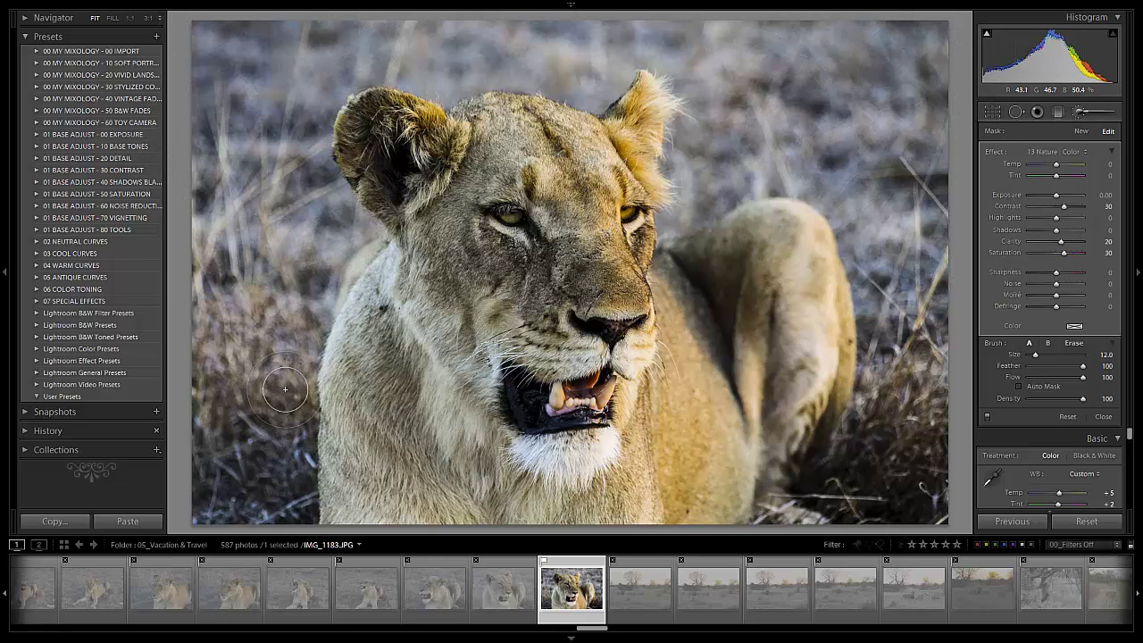
pyautogui.click(1083, 111)
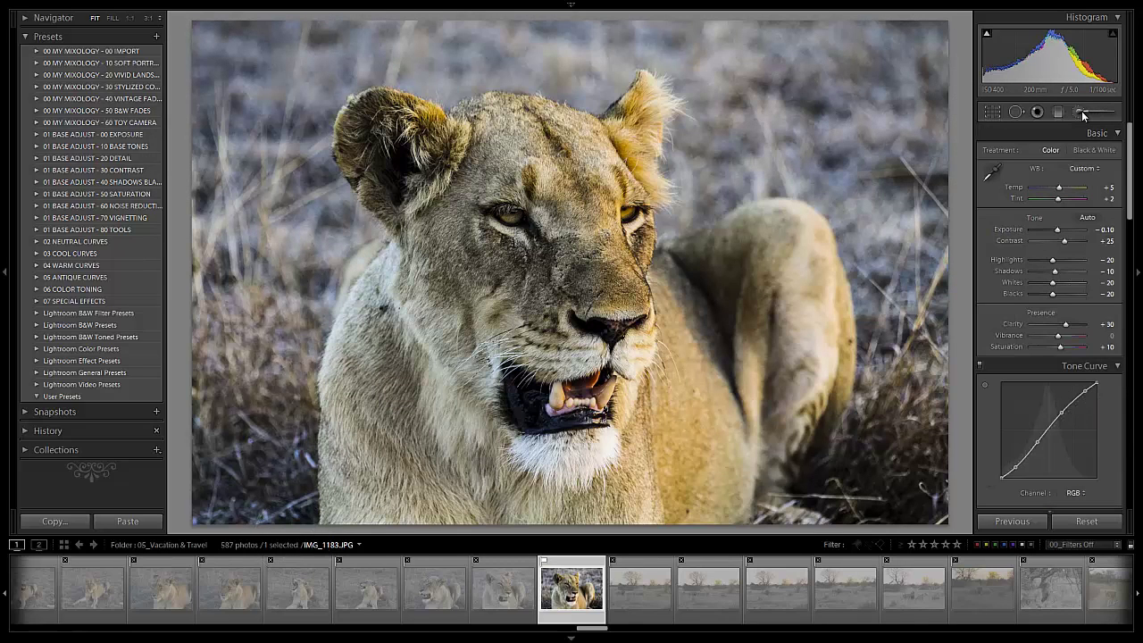
# Step: Heal the dark spot on the lioness's neck with Spot Removal at size 72 and opacity 100
pyautogui.click(392, 311)
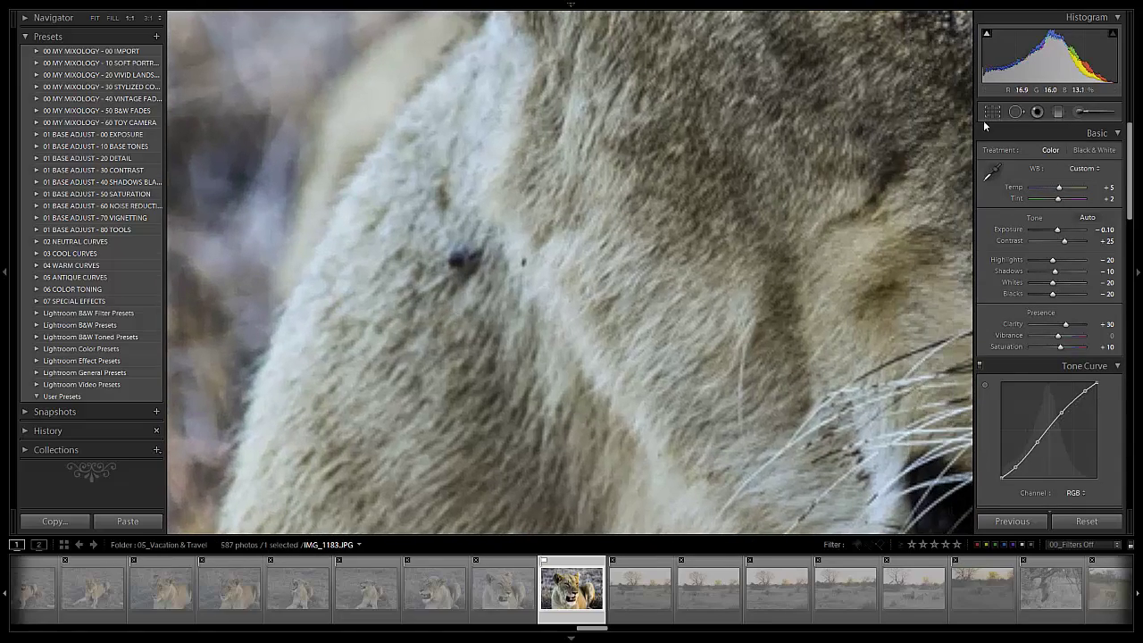
pyautogui.click(988, 116)
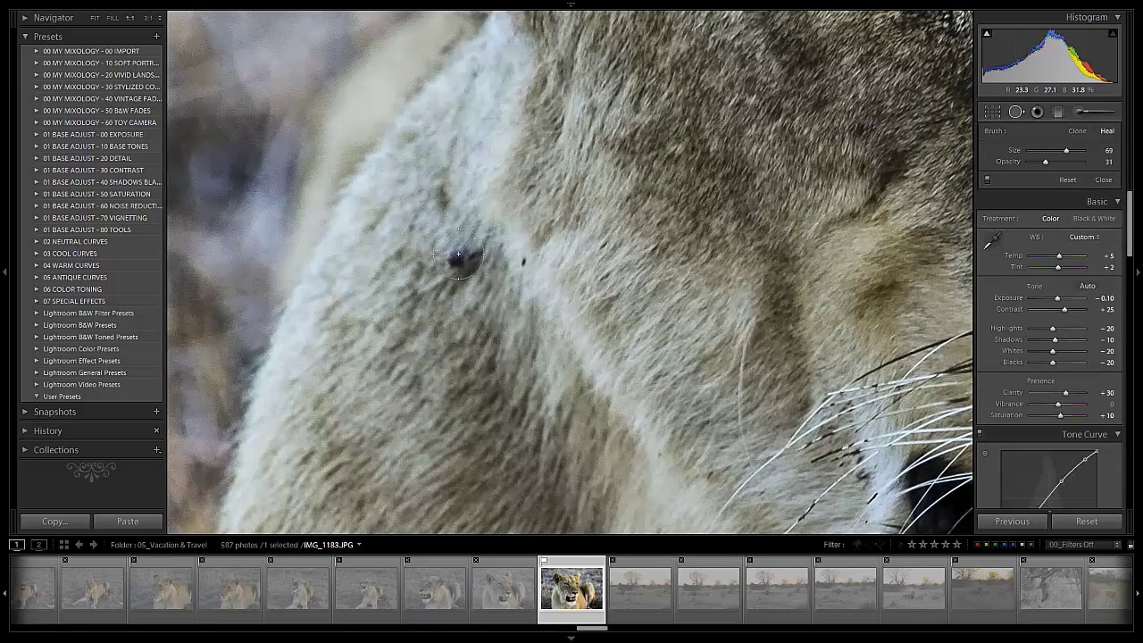
pyautogui.click(466, 257)
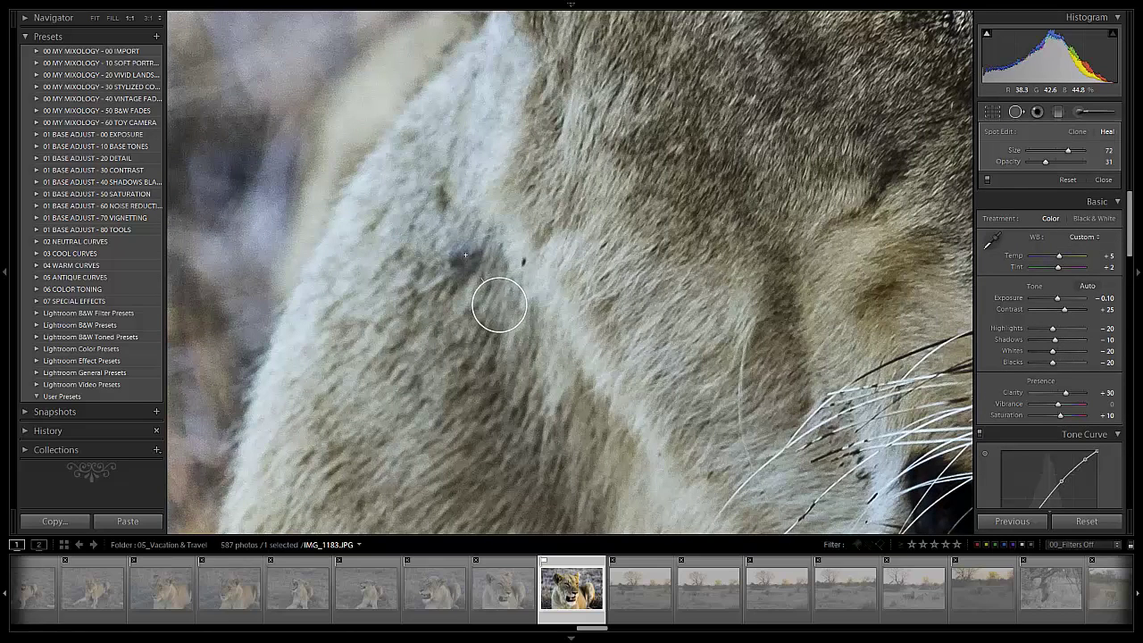
pyautogui.moveTo(1045, 162); pyautogui.dragTo(1085, 162)
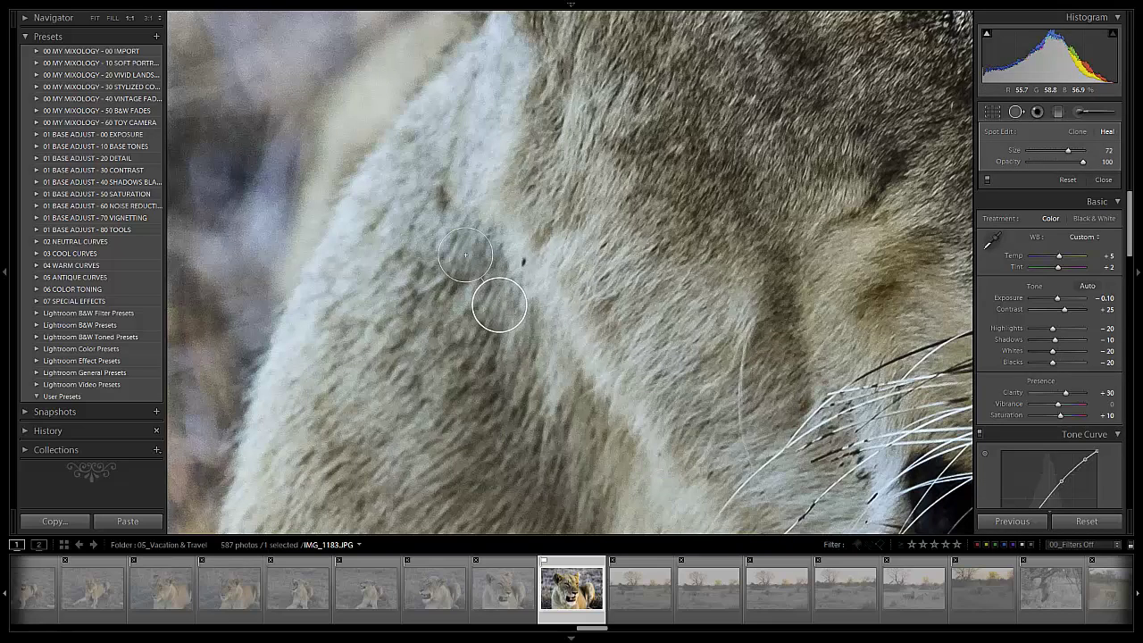
pyautogui.click(1017, 112)
pyautogui.click(1017, 112)
pyautogui.click(1016, 111)
pyautogui.click(671, 301)
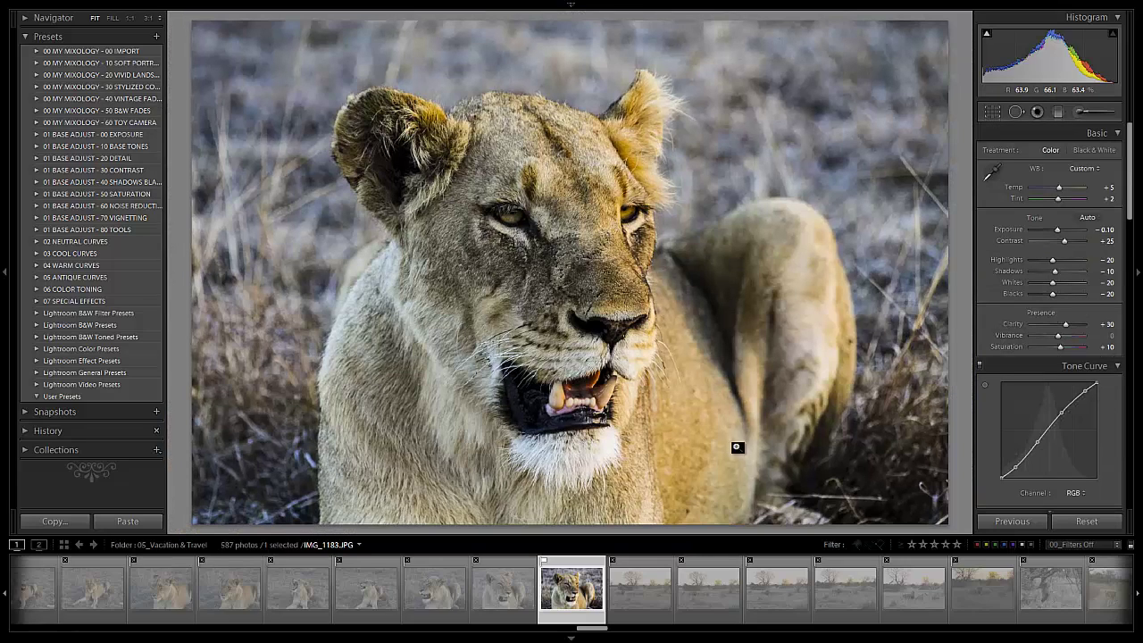
# Step: Heal the dark spot on the lioness's body near the photo's lower edge with a size 47 spot
pyautogui.click(700, 498)
pyautogui.press('q')
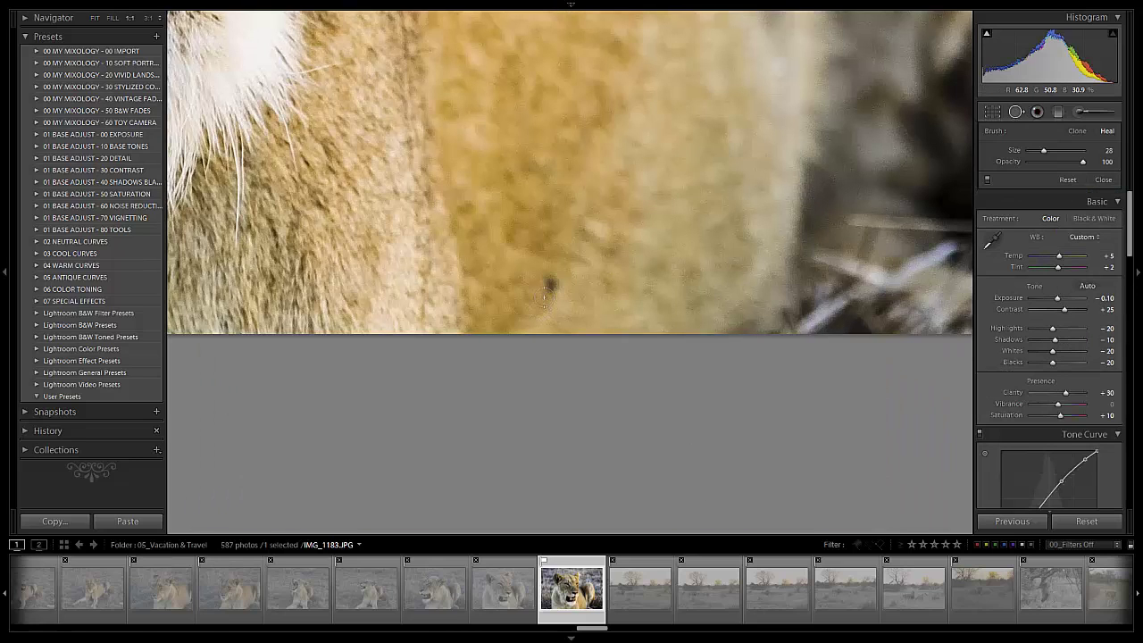
pyautogui.scroll(1, 550, 285)
pyautogui.click(549, 284)
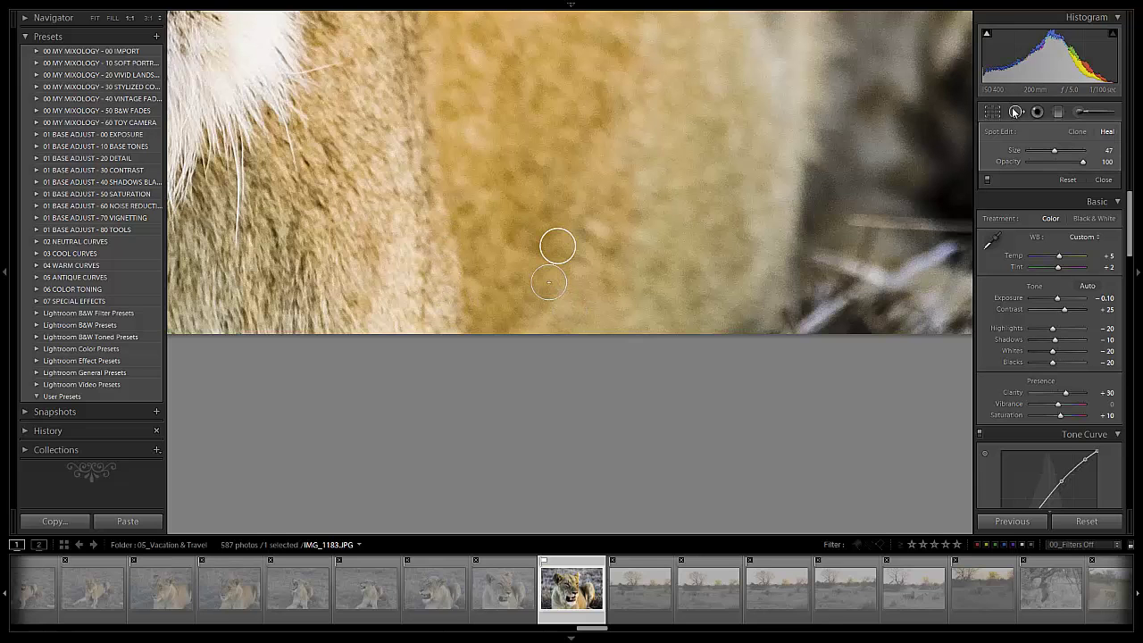
pyautogui.press('q')
# Step: Heal the two dark spots on the lioness's flank beside her mouth, using size 41 for the upper one
pyautogui.moveTo(786, 104); pyautogui.dragTo(595, 274)
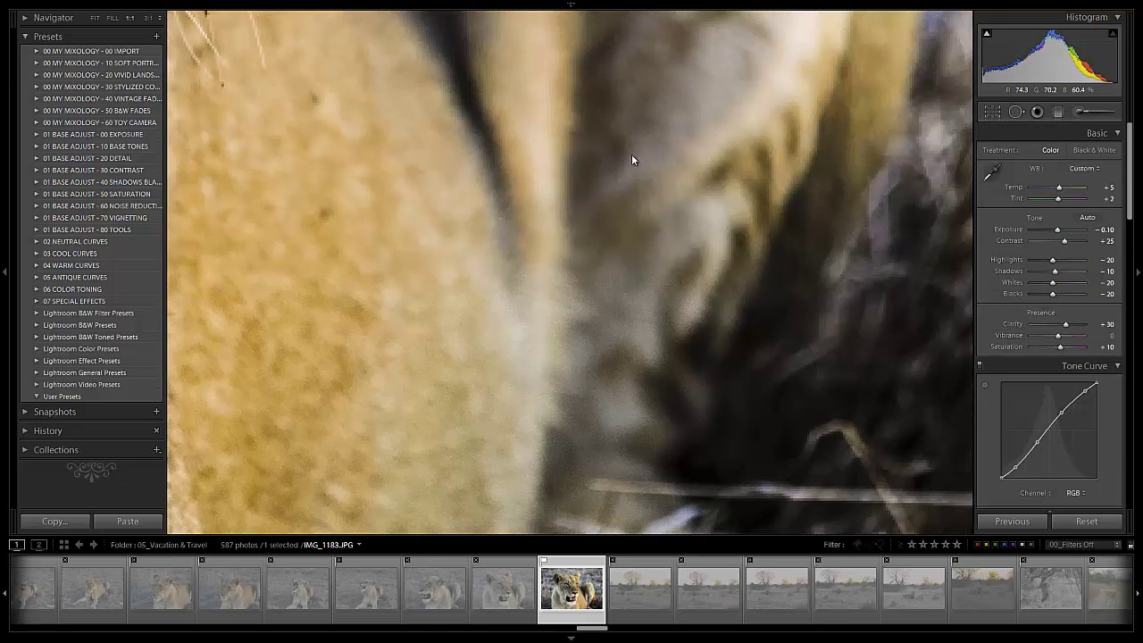
pyautogui.moveTo(631, 160); pyautogui.dragTo(830, 280)
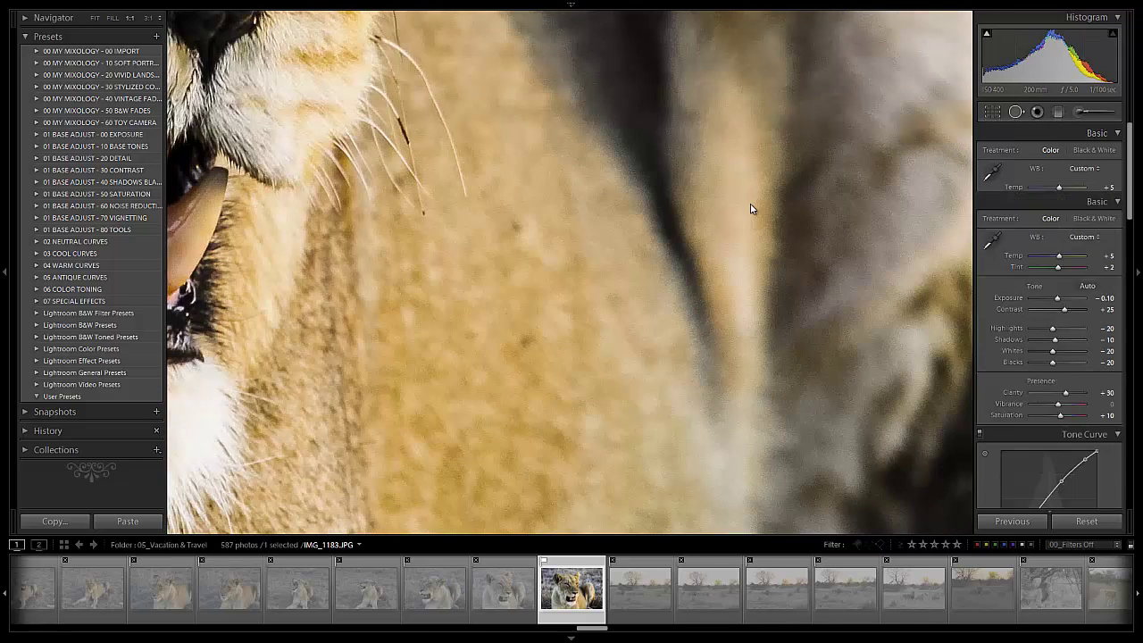
pyautogui.press('q')
pyautogui.scroll(3, 526, 340)
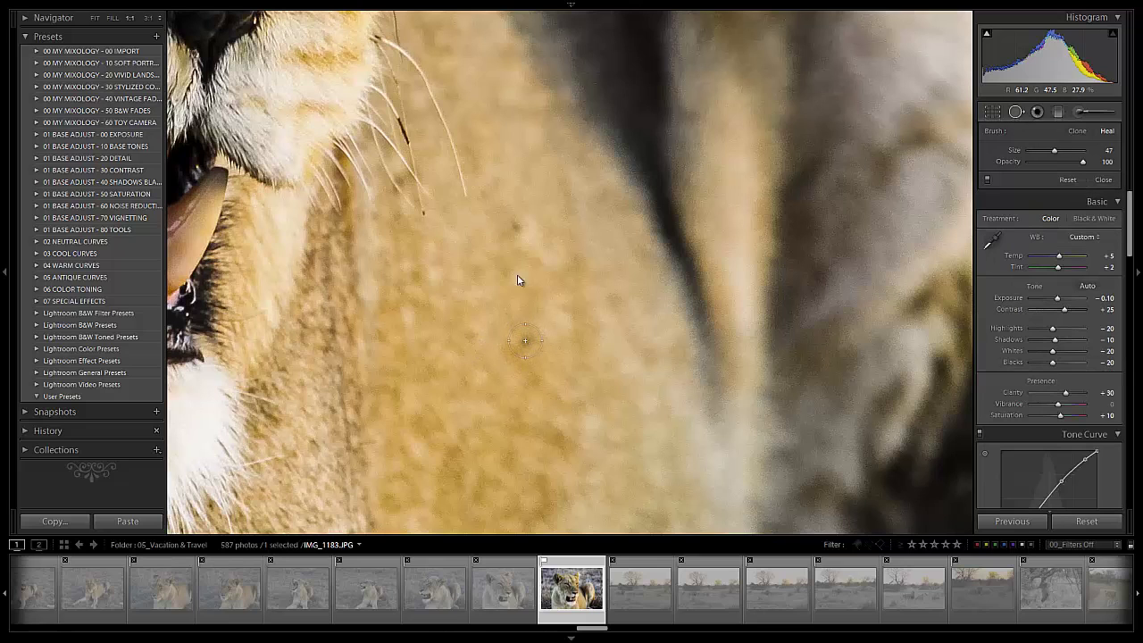
pyautogui.click(545, 229)
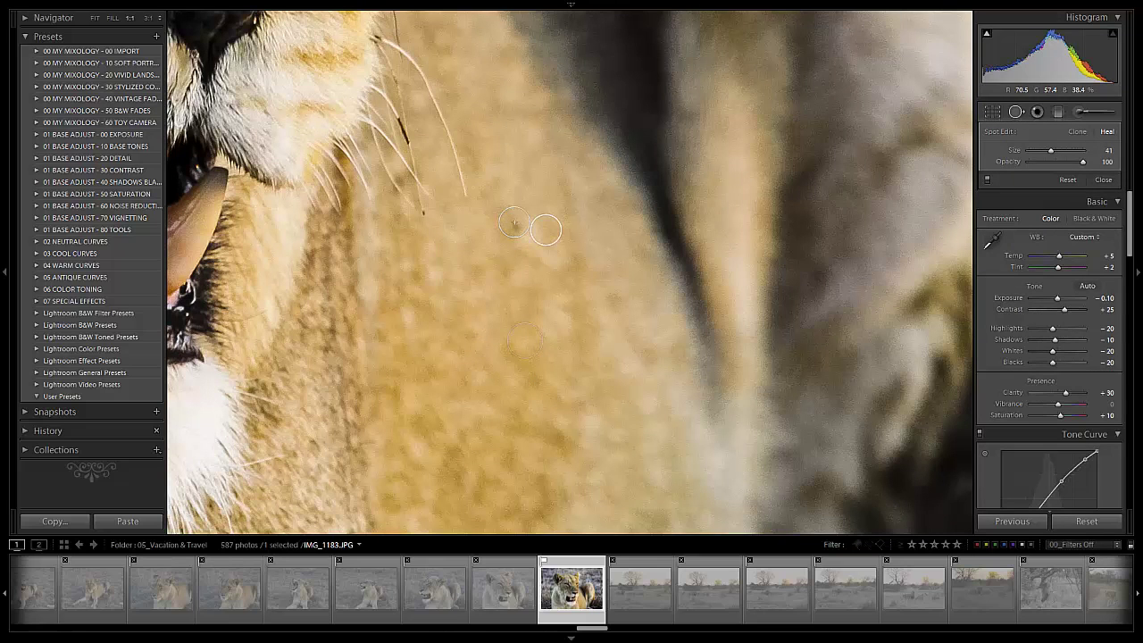
pyautogui.click(1016, 111)
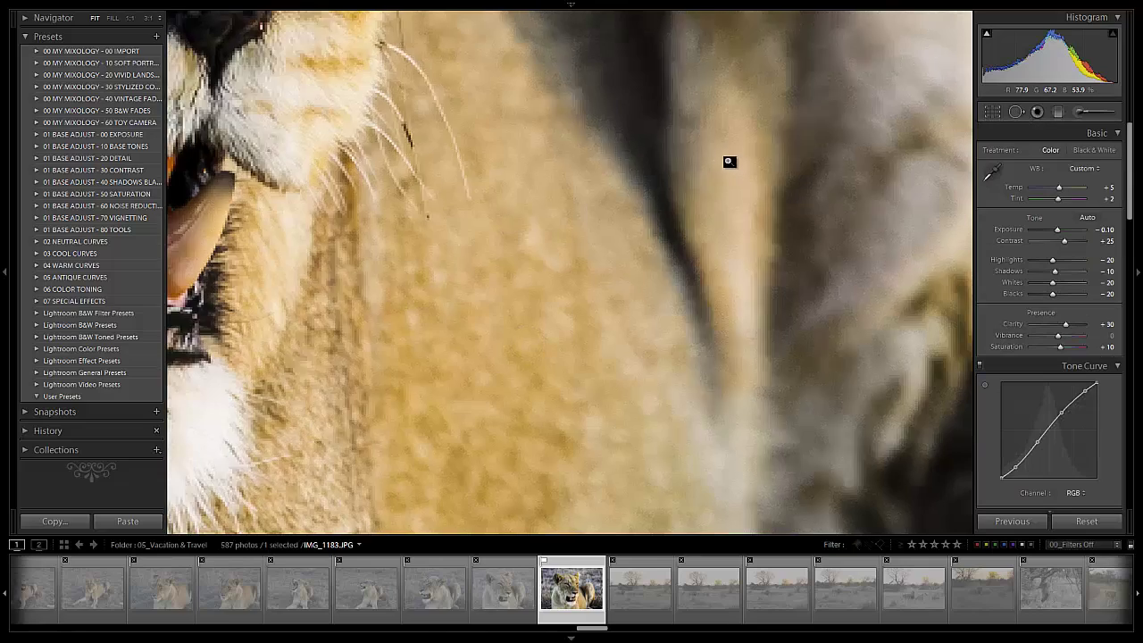
pyautogui.click(737, 164)
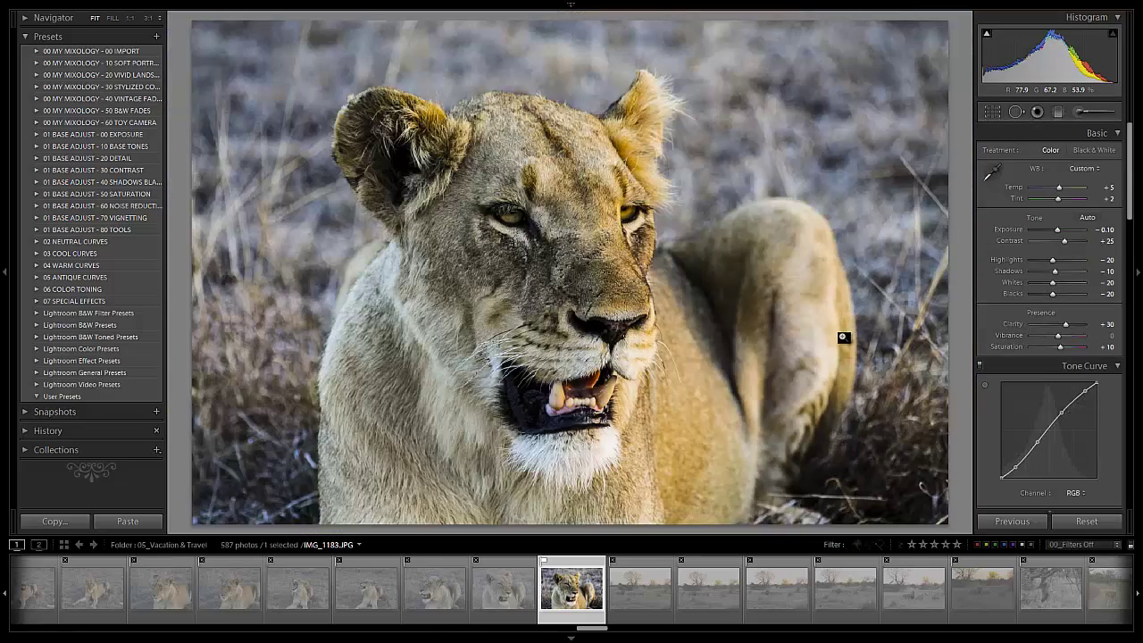
# Step: Heal the dark spot on the outer edge of the lioness's hind leg with a size 41 spot at opacity 100
pyautogui.click(849, 341)
pyautogui.click(845, 340)
pyautogui.click(863, 346)
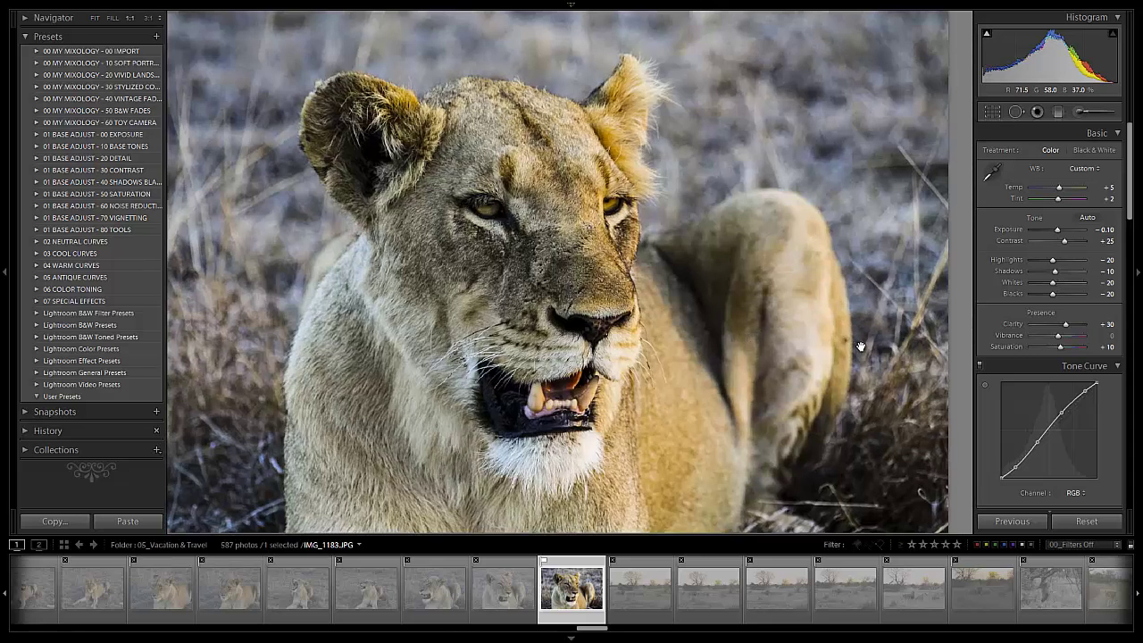
pyautogui.press('q')
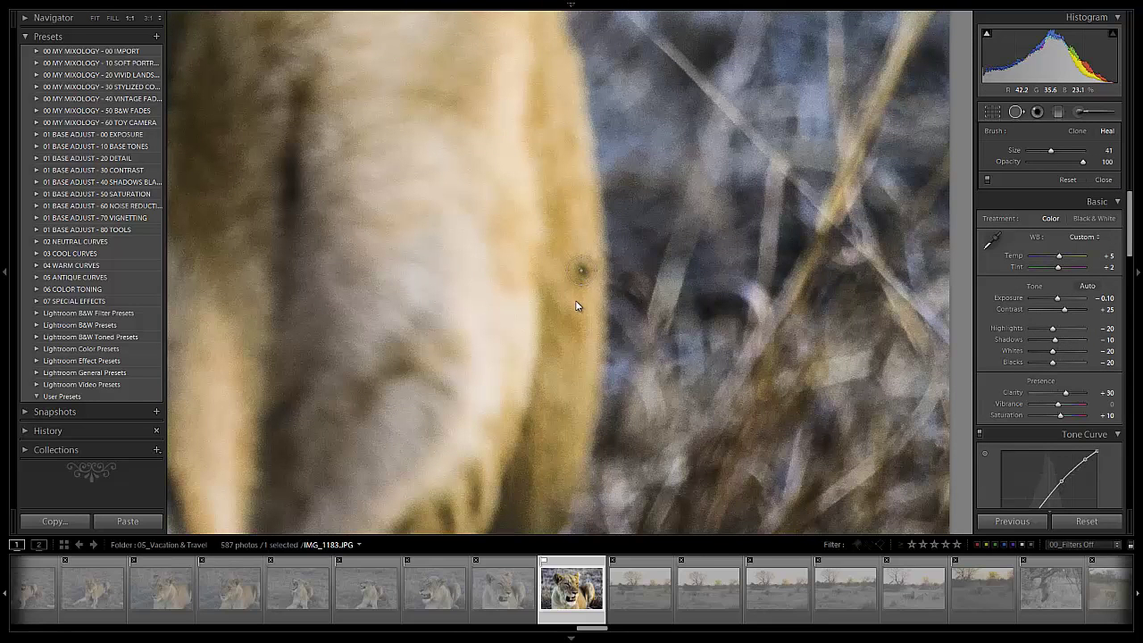
pyautogui.click(579, 303)
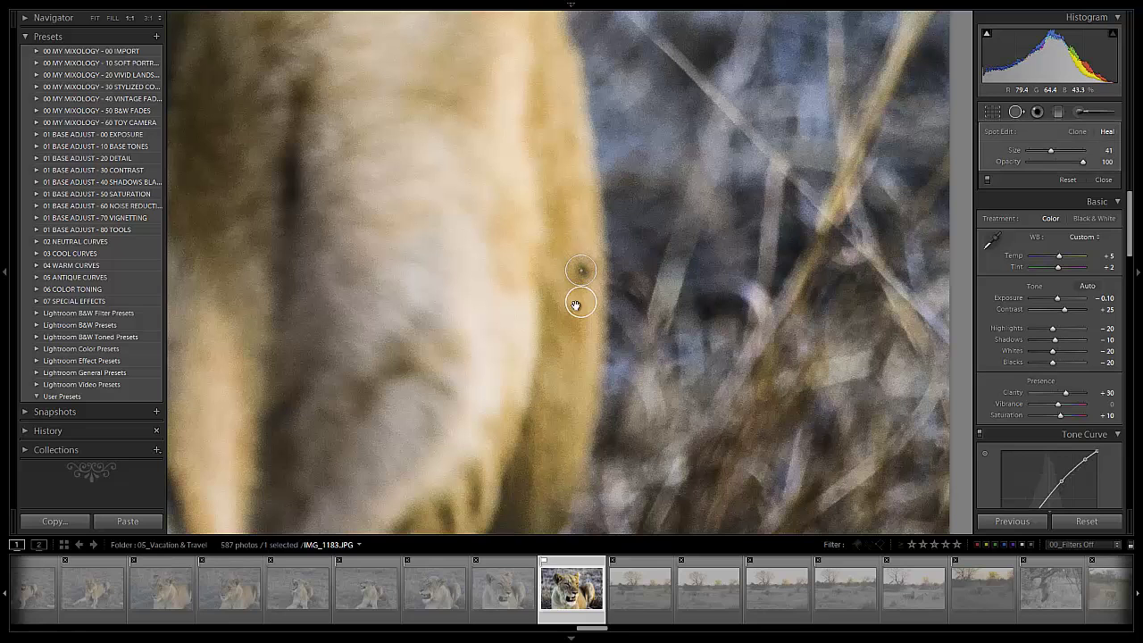
pyautogui.click(1017, 112)
pyautogui.click(661, 294)
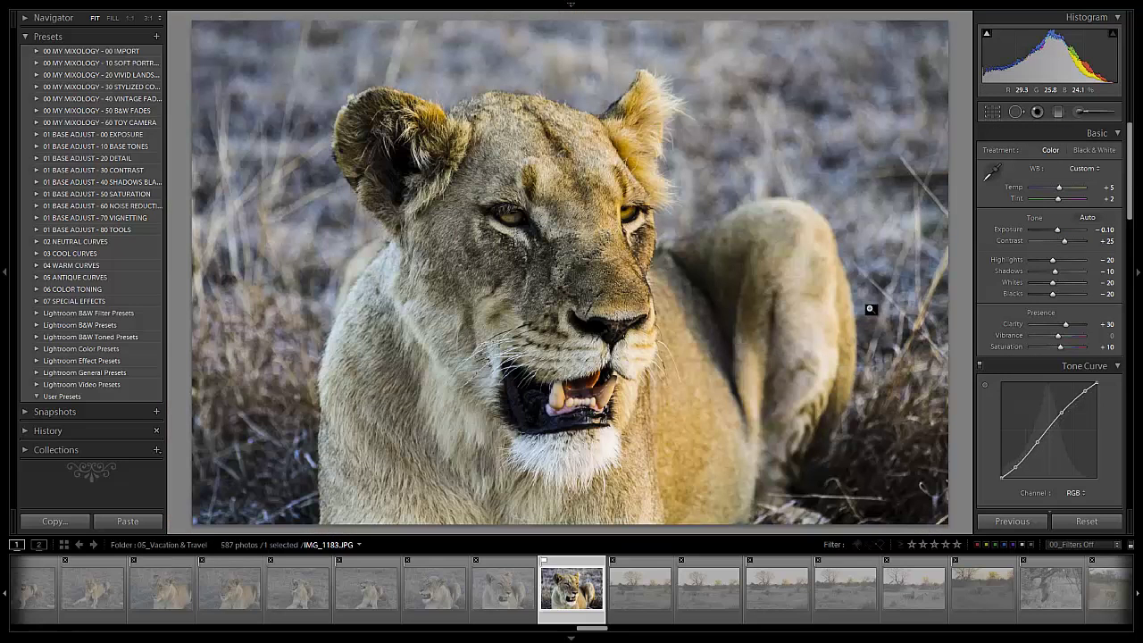
# Step: Rework the heal on the hind leg's outer edge with a size 52 spot sourced from the fur just below
pyautogui.click(849, 363)
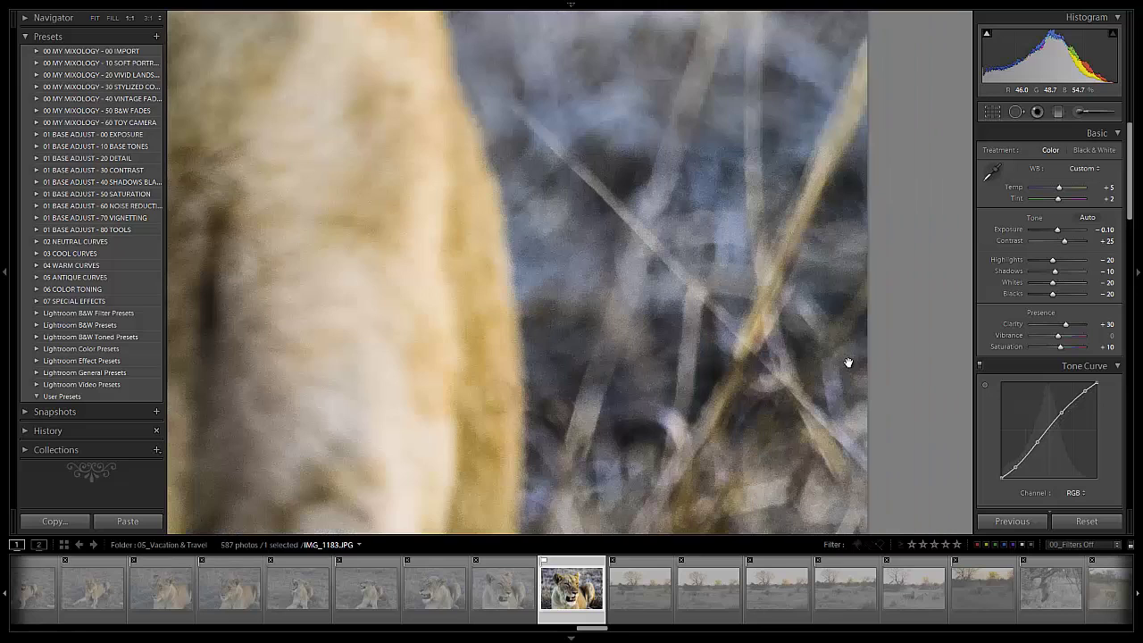
pyautogui.moveTo(530, 420); pyautogui.dragTo(538, 300)
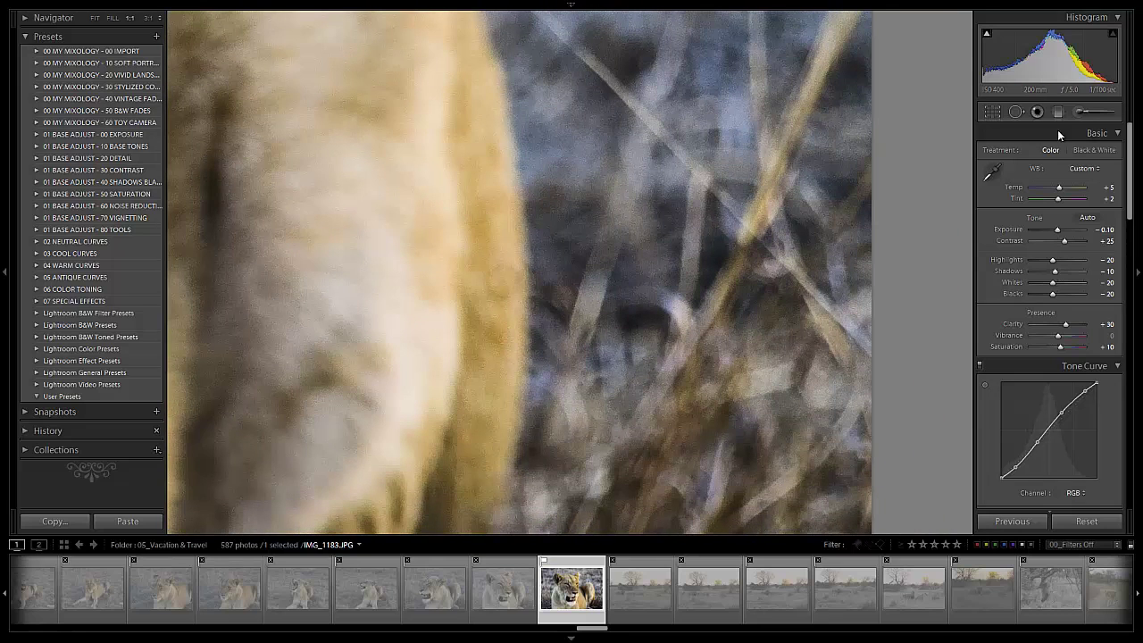
pyautogui.click(1015, 112)
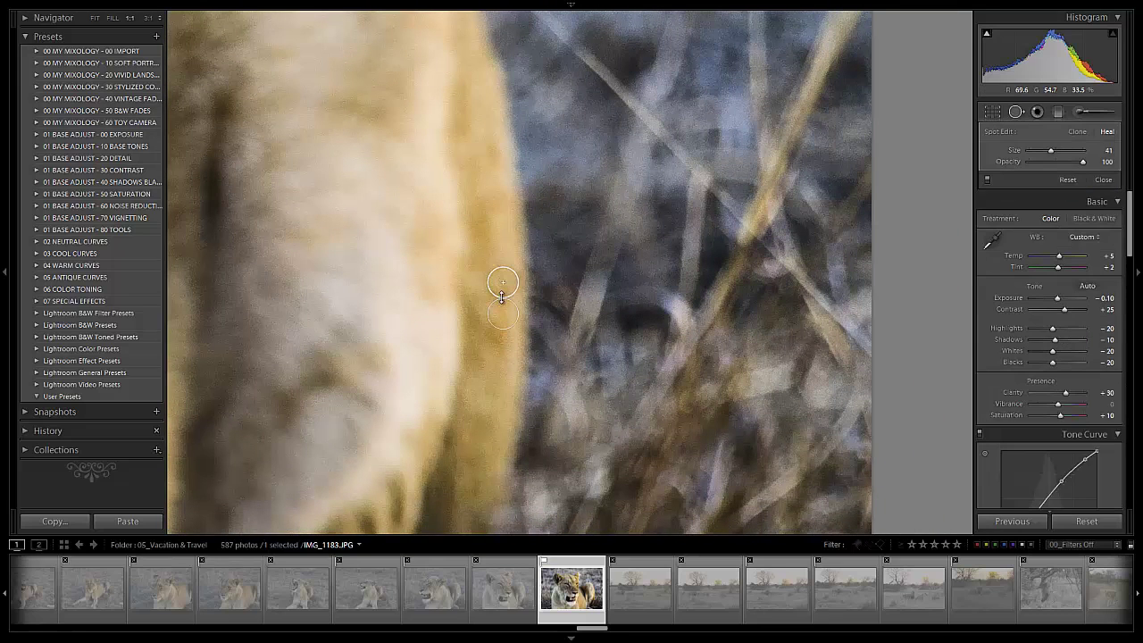
pyautogui.click(503, 282)
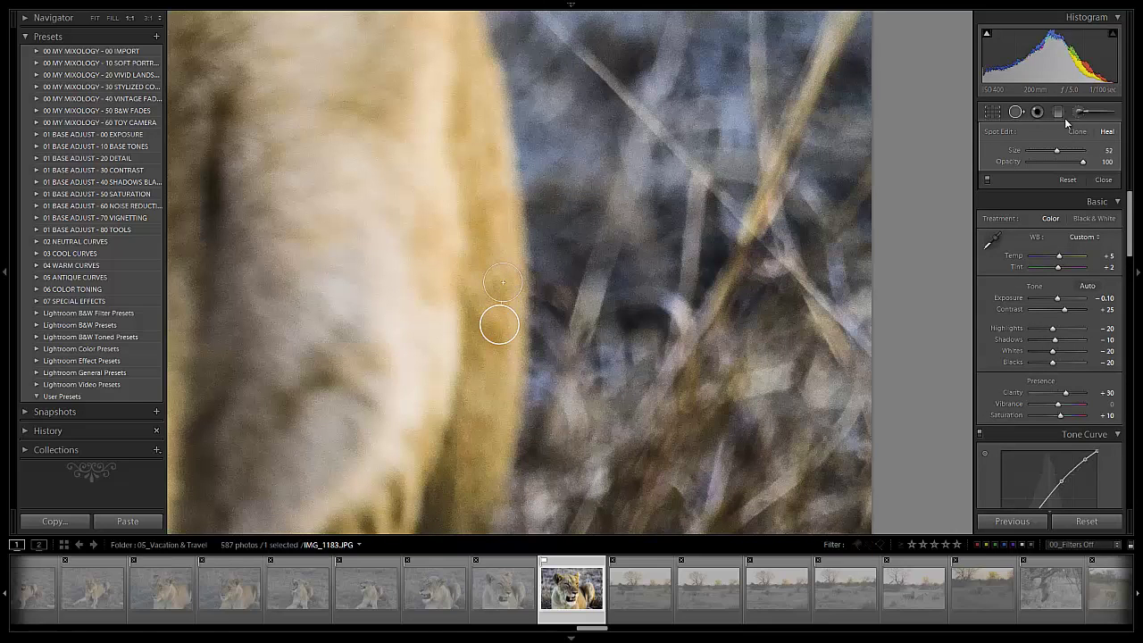
pyautogui.click(1009, 111)
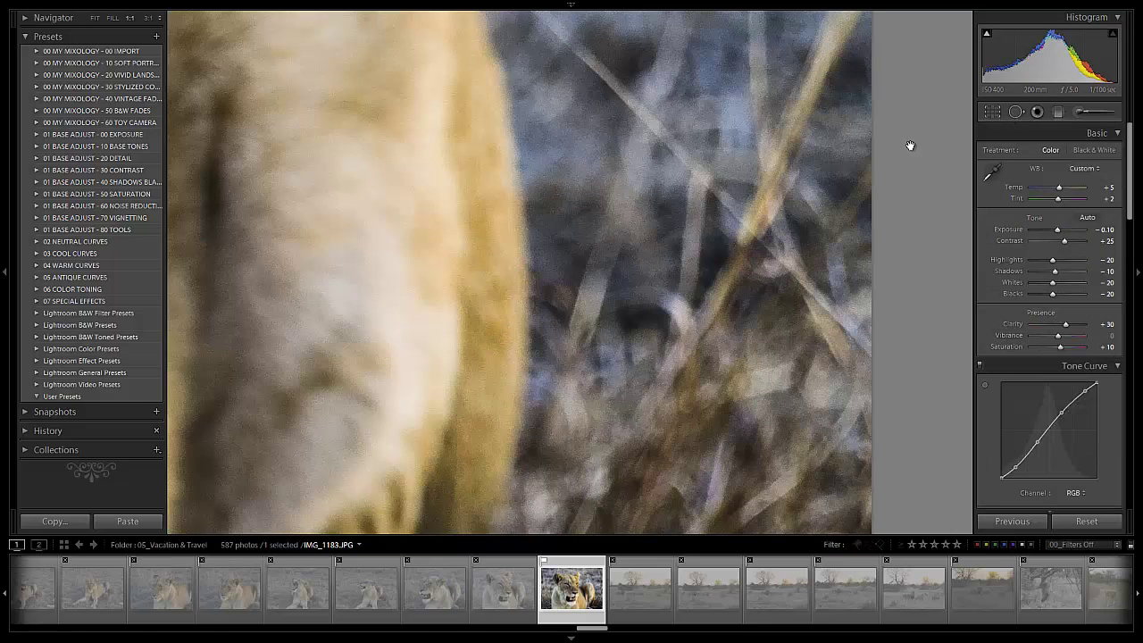
pyautogui.click(638, 281)
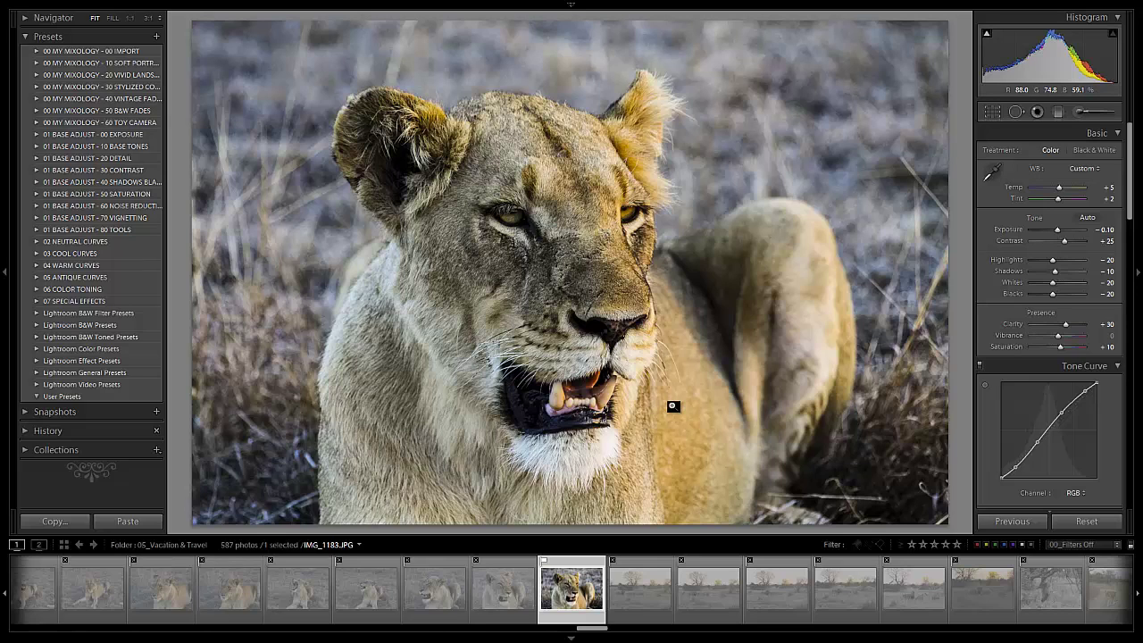
# Step: Compare the retouched lioness photo repeatedly with its unedited original
pyautogui.press('\\')
pyautogui.press('\\')
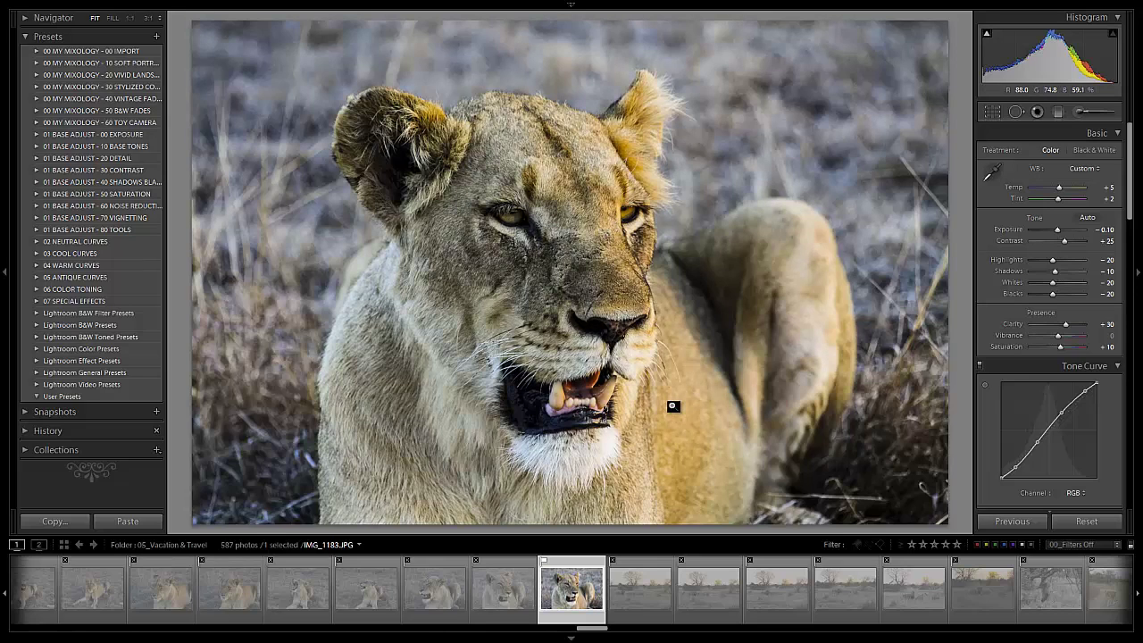
pyautogui.press('\\')
pyautogui.press('\\')
pyautogui.press('\\')
pyautogui.press('\\')
# Step: Create a black-and-white virtual copy of the lioness photo with Exposure at 0.00 and Contrast at +35
pyautogui.hotkey('ctrl', "'")
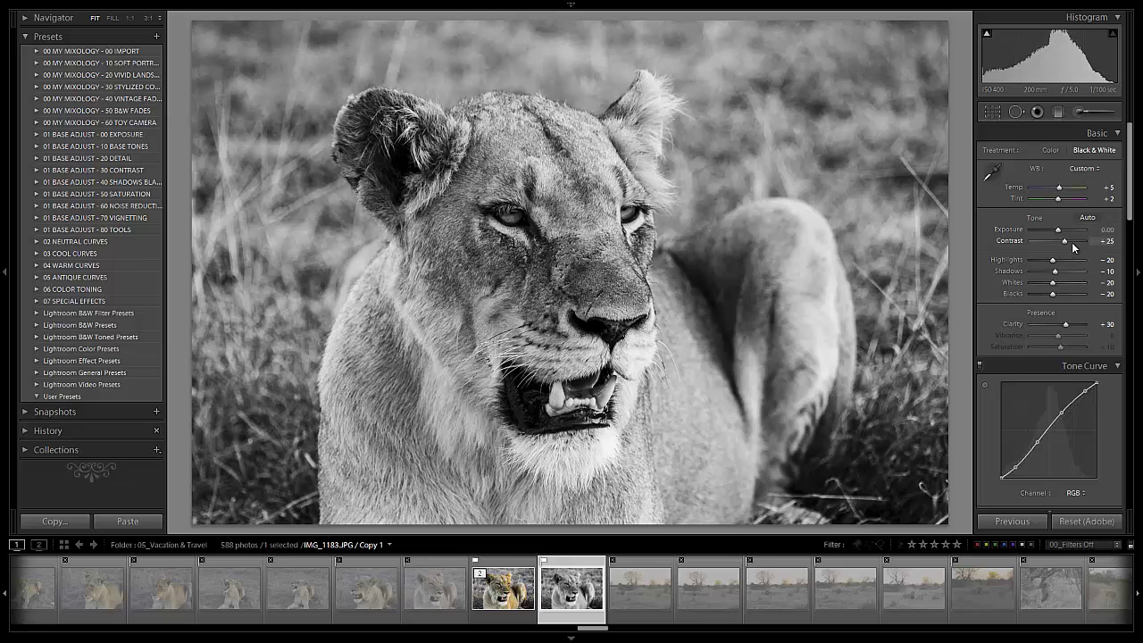
pyautogui.press('Up')
pyautogui.press('Up')
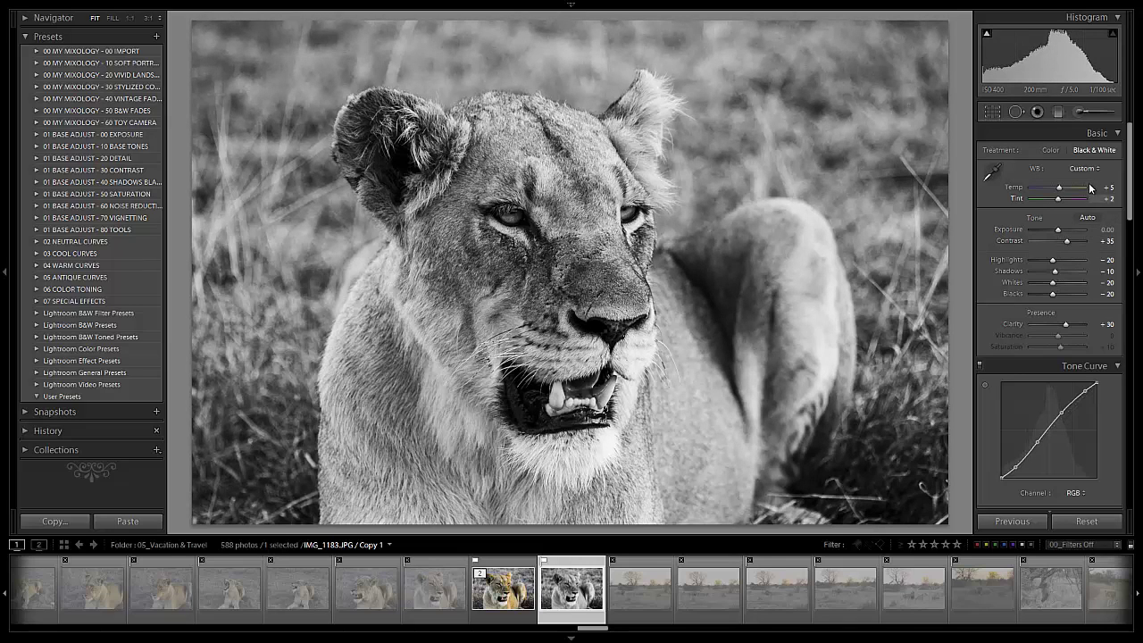
# Step: Compare the color version of the lioness photo before and after editing, and return to the black-and-white copy
pyautogui.press('Left')
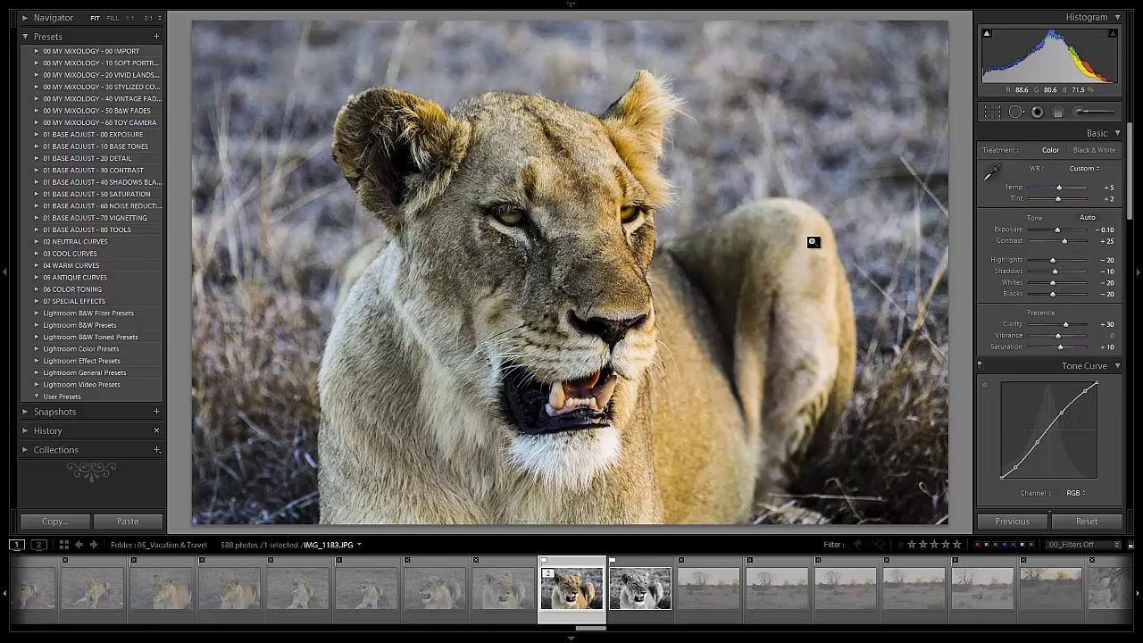
pyautogui.press('\\')
pyautogui.press('\\')
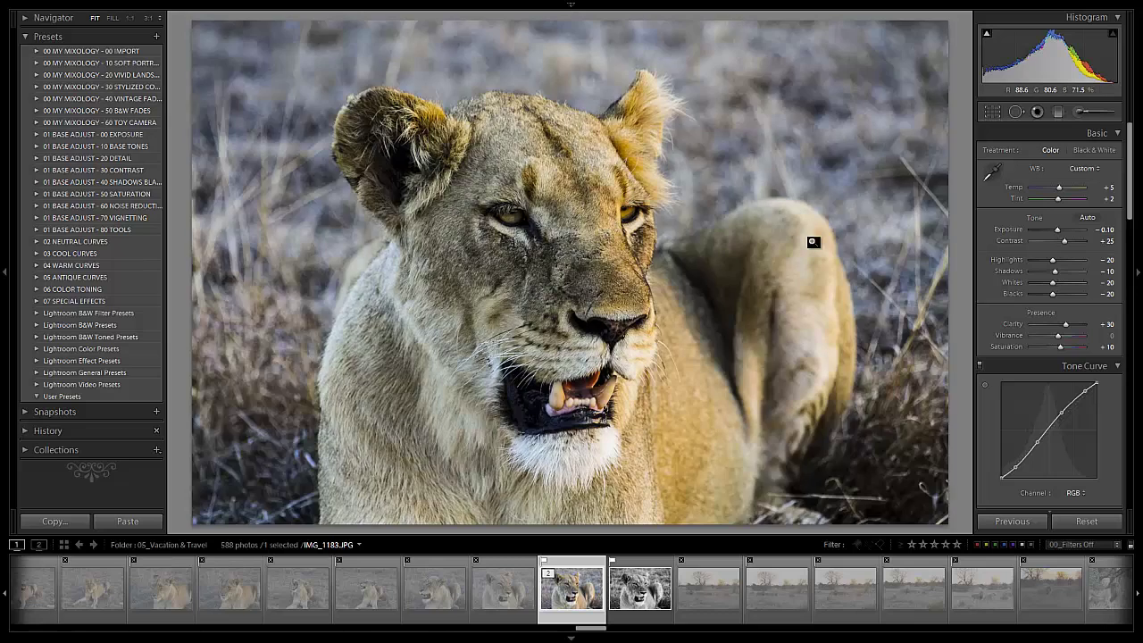
pyautogui.press('\\')
pyautogui.press('\\')
pyautogui.press('Right')
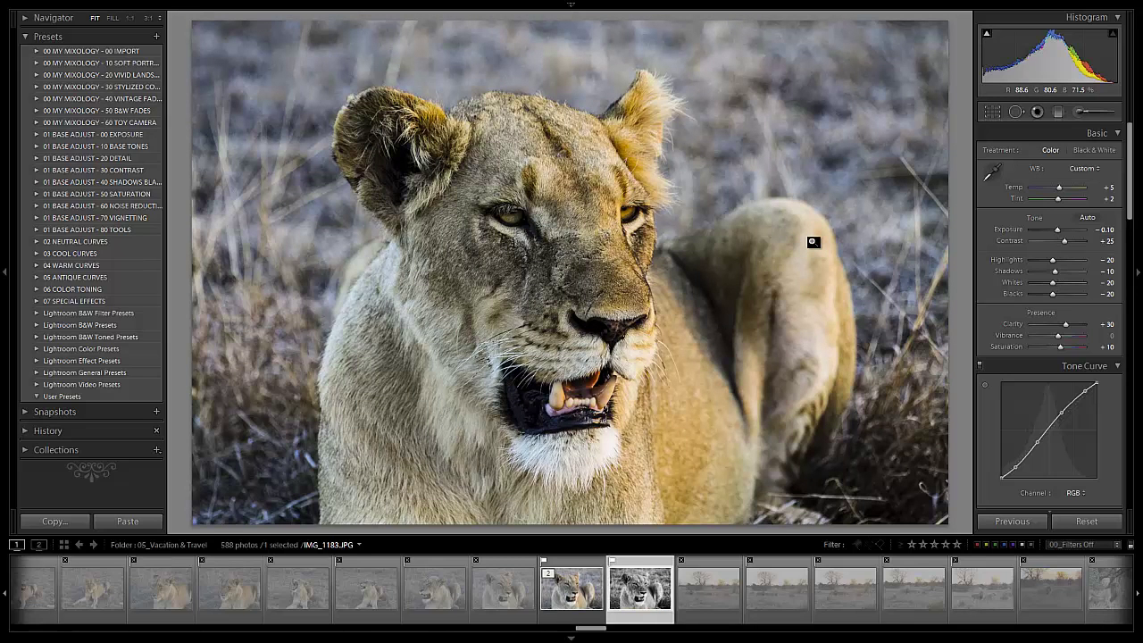